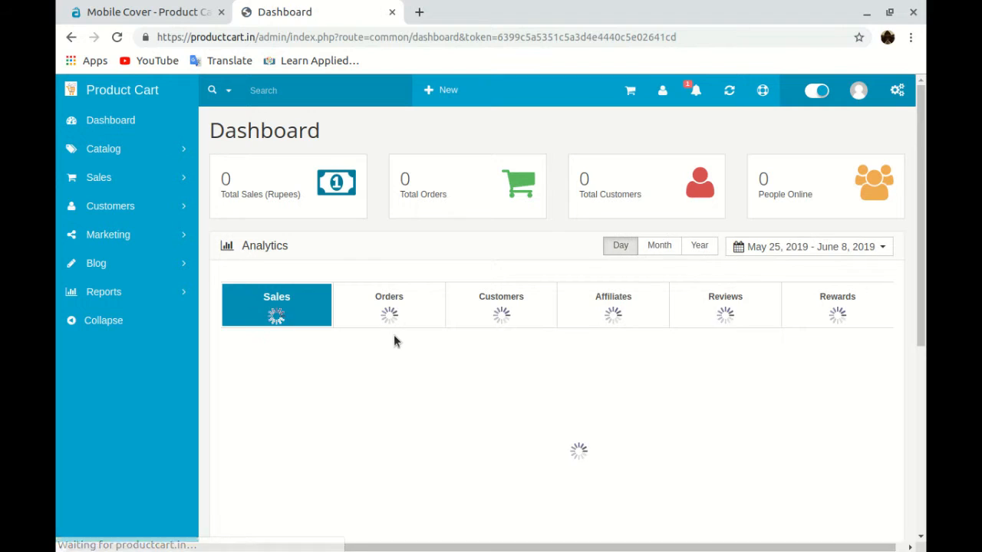
# Open Catalog > Products to list the store's existing products
pyautogui.click(90, 153)
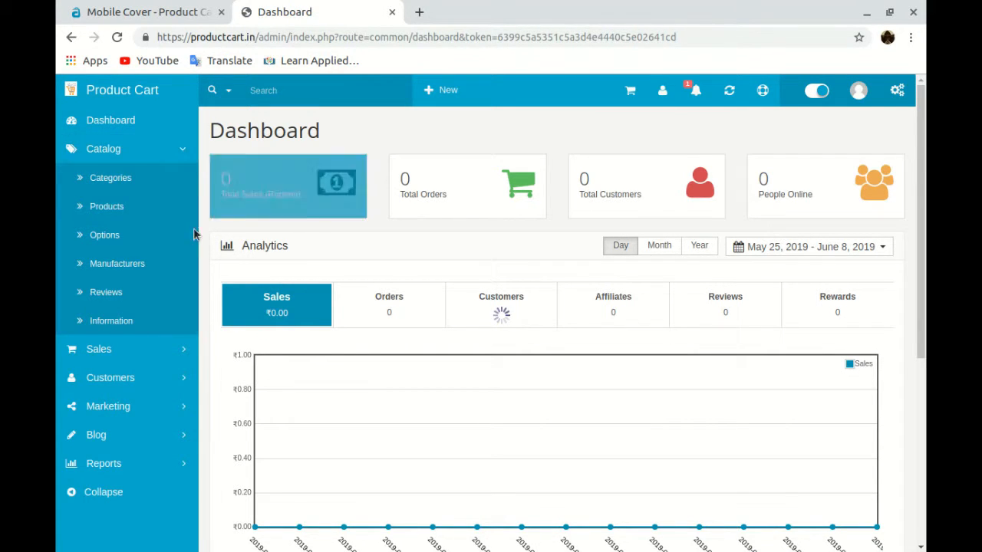
pyautogui.click(132, 207)
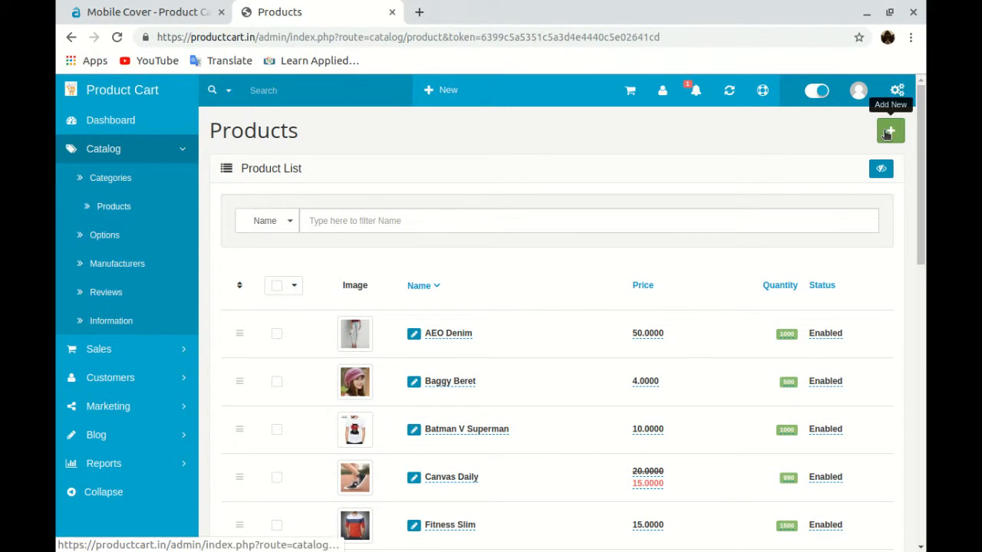
# Add a new product named 'Lionel Messi Printed Phone Cover'
pyautogui.click(887, 133)
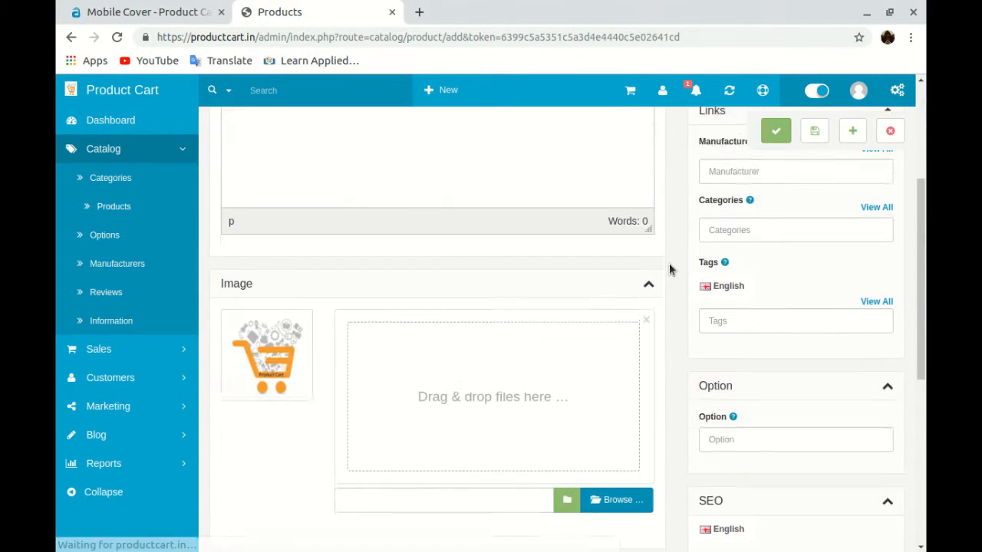
pyautogui.click(547, 236)
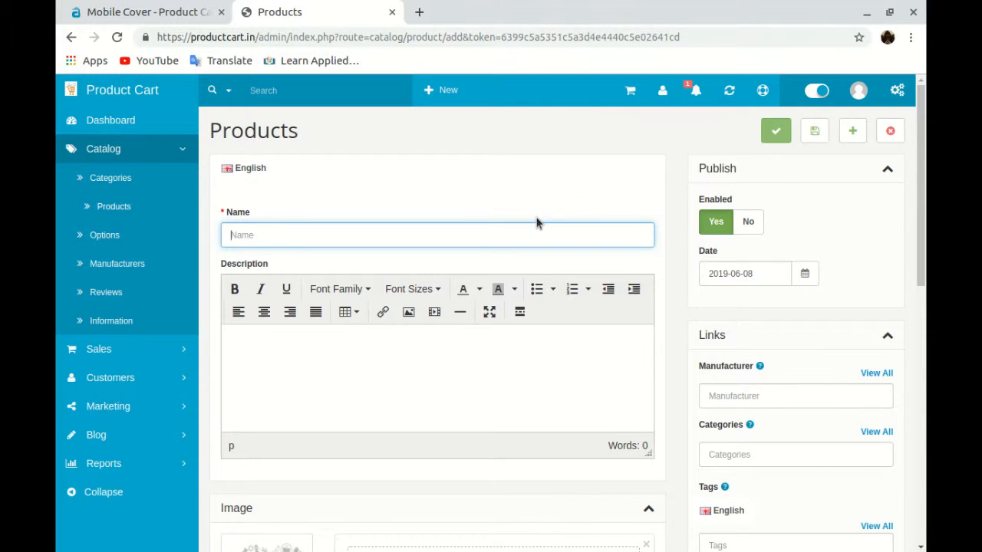
pyautogui.write('Lionel Messi Printed Phon')
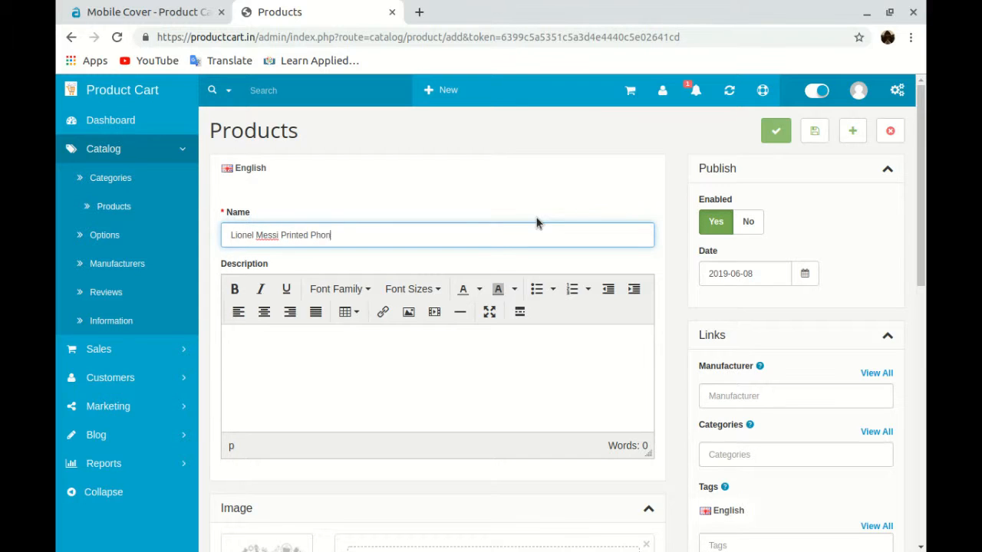
pyautogui.write('e Cover')
pyautogui.click(471, 379)
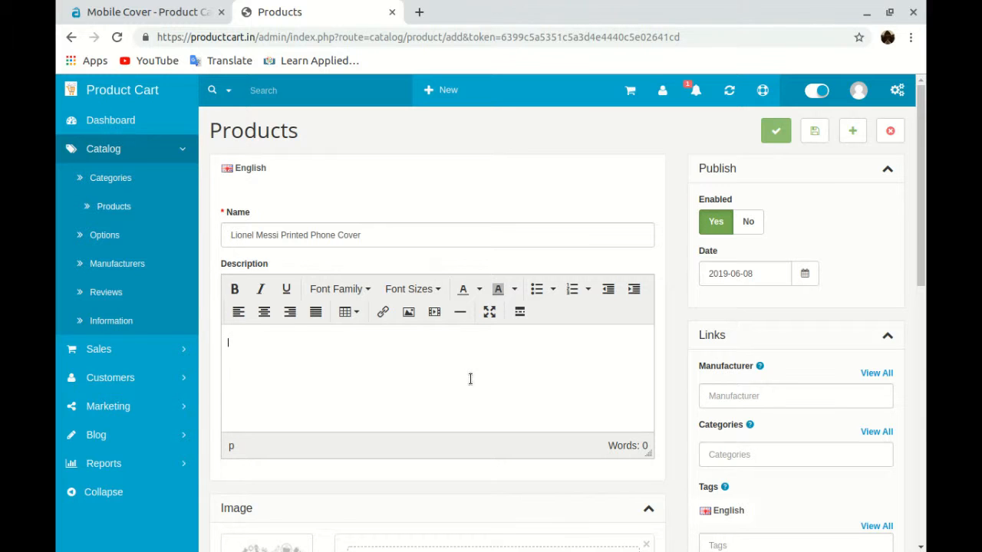
# Upload the phone cover photo 5lIO5P9O18.jpg as the product image
pyautogui.scroll(-4, 404, 365)
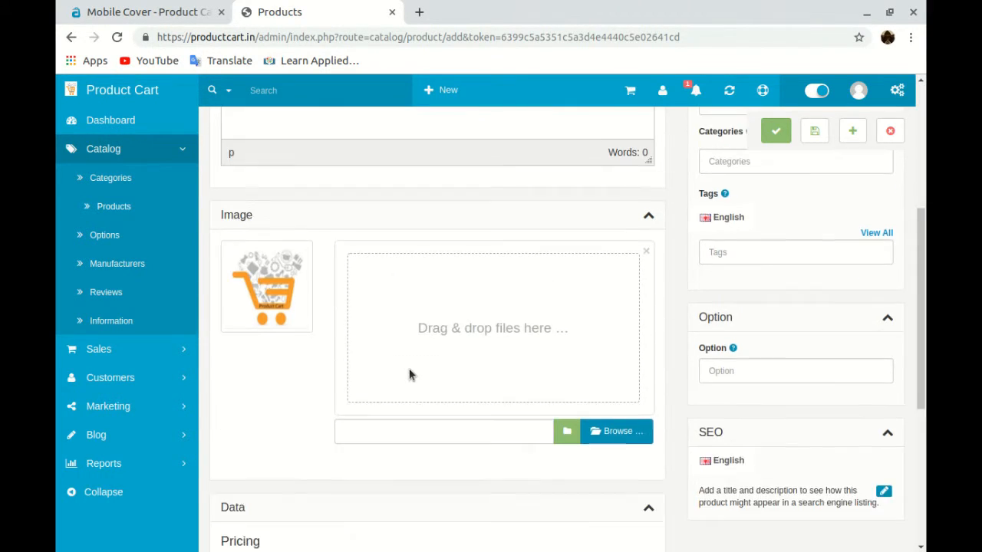
pyautogui.click(594, 421)
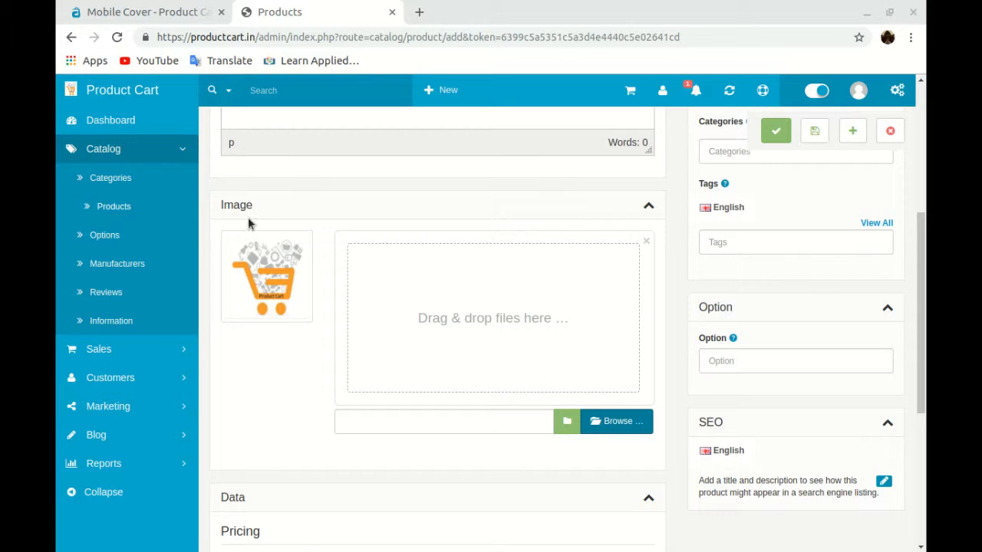
pyautogui.press('Return')
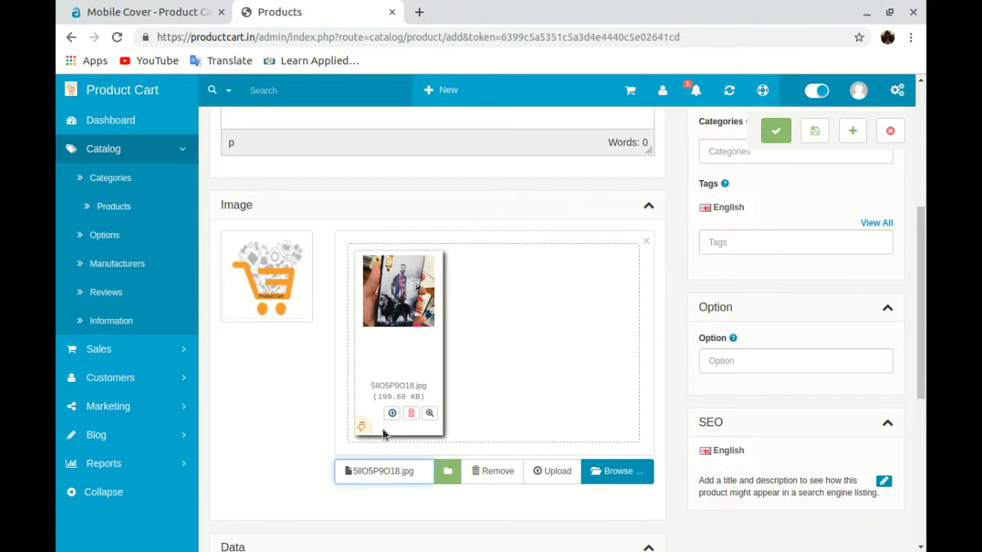
pyautogui.scroll(-1, 519, 429)
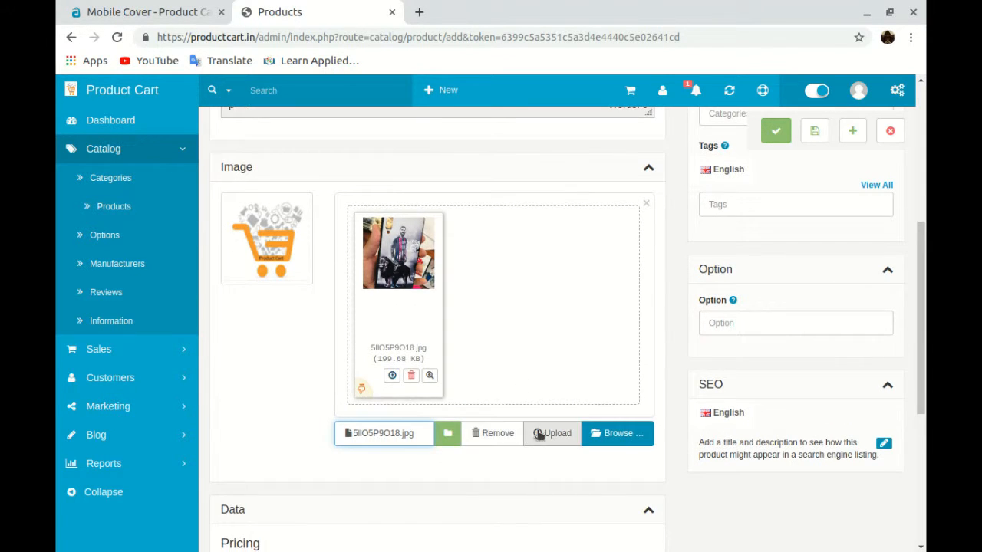
pyautogui.click(540, 435)
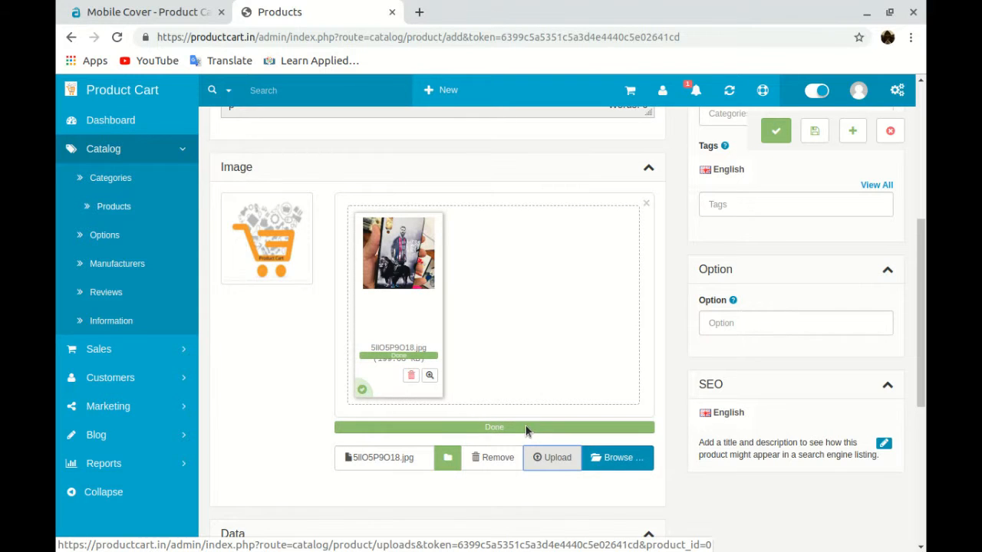
pyautogui.scroll(-5, 525, 430)
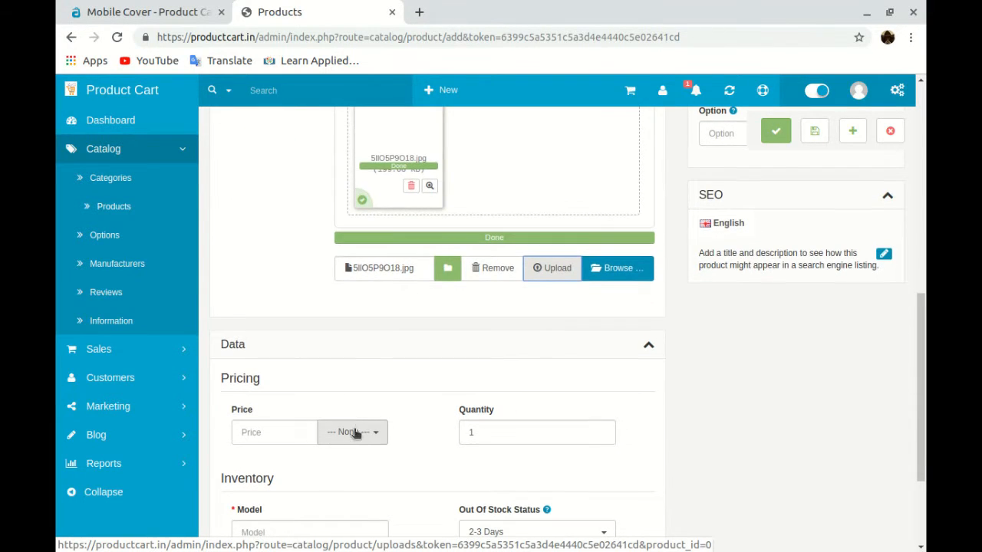
# Enter a price of 250 and set the tax class to Taxable Goods
pyautogui.moveTo(230, 377); pyautogui.dragTo(254, 375)
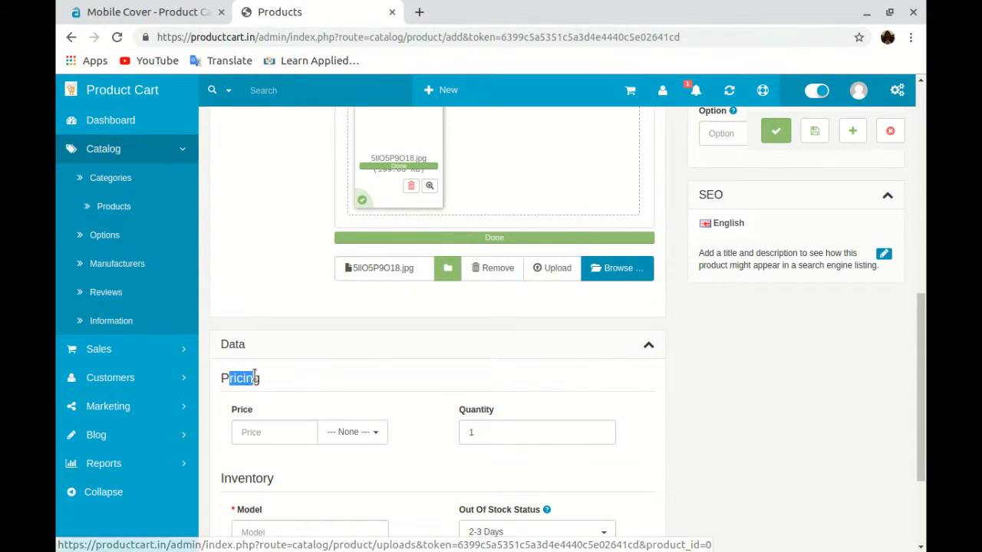
pyautogui.doubleClick(254, 376)
pyautogui.click(251, 435)
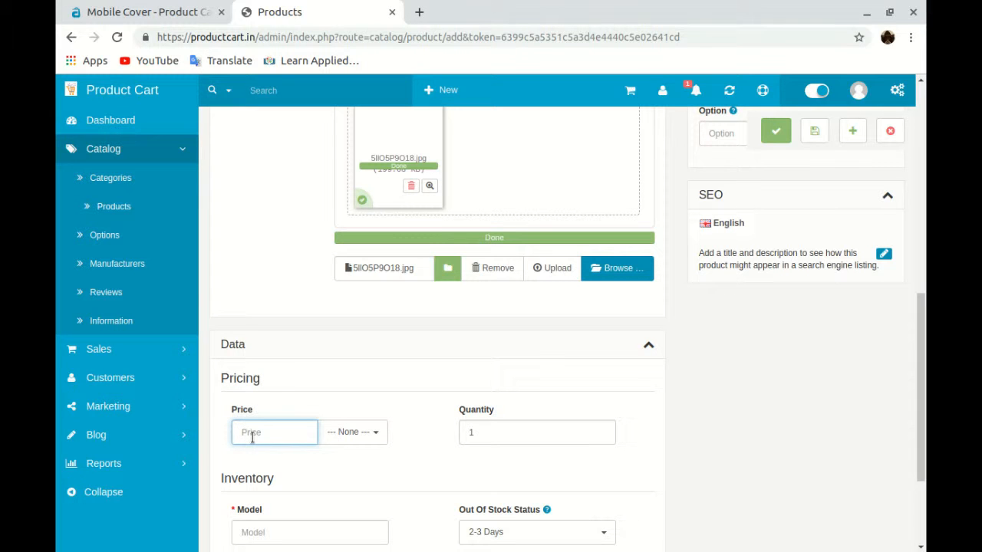
pyautogui.write('250')
pyautogui.scroll(-1, 318, 433)
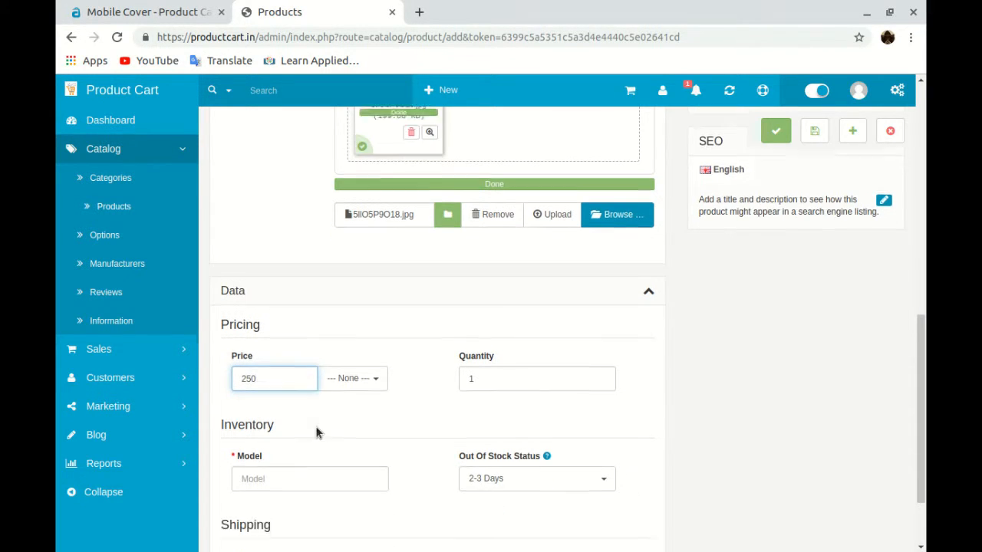
pyautogui.scroll(-1, 318, 434)
pyautogui.click(359, 356)
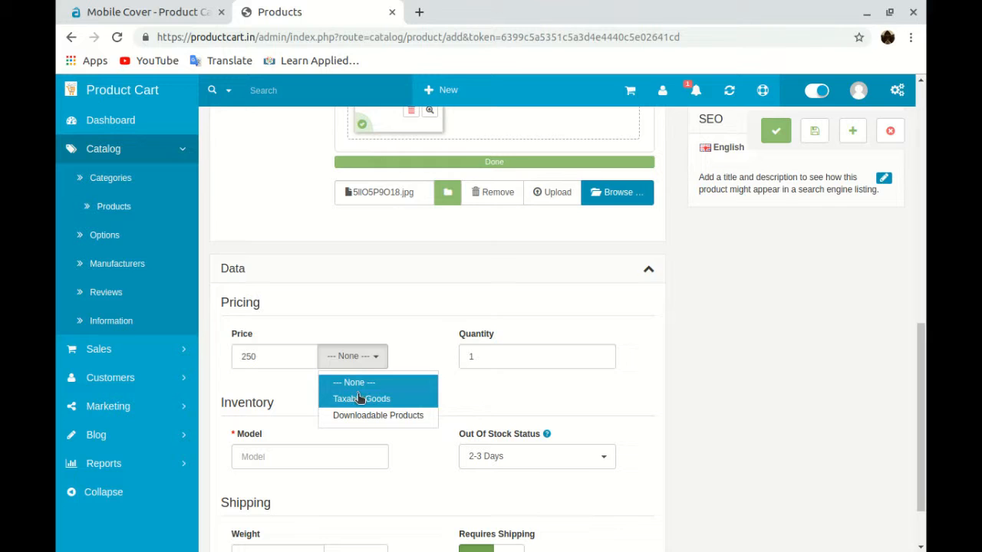
pyautogui.click(360, 397)
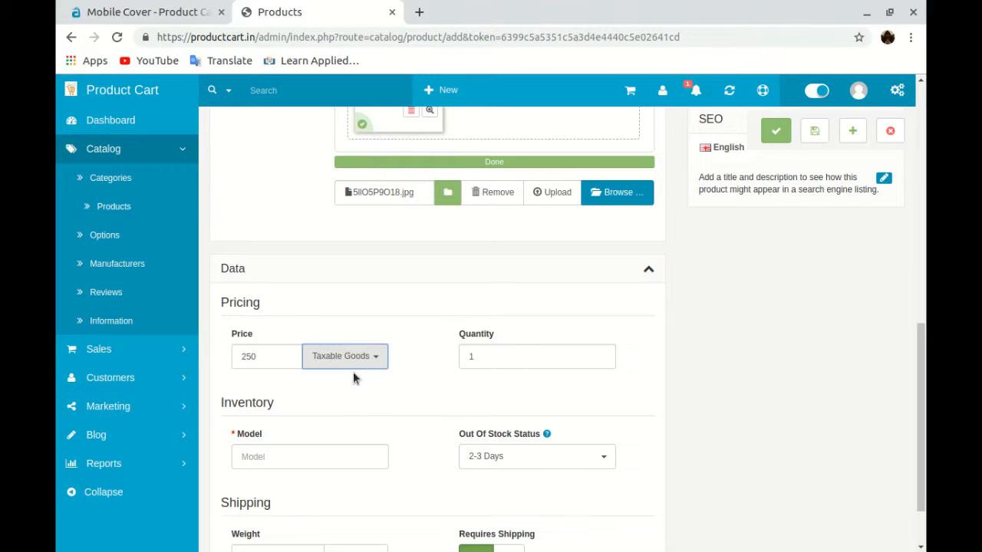
pyautogui.click(354, 357)
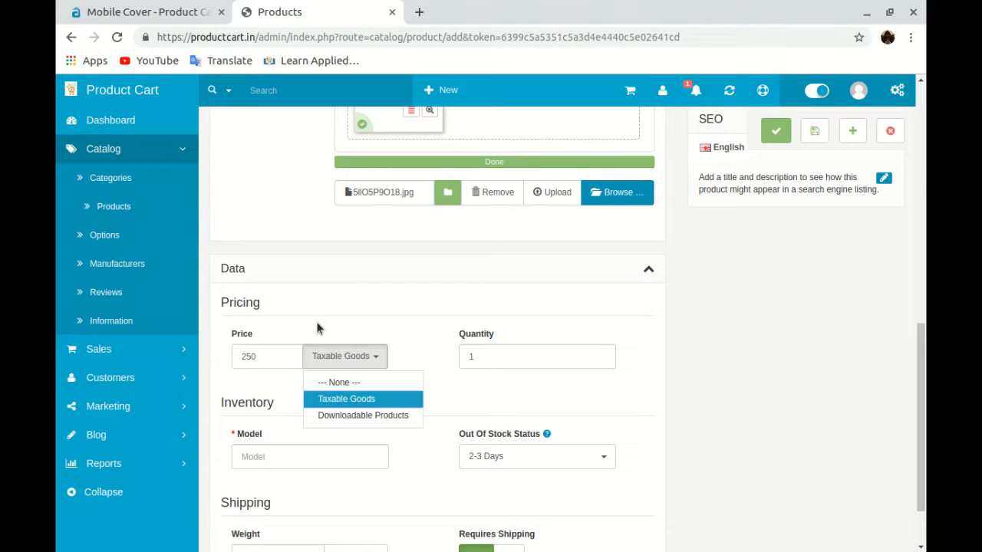
# Replace the stock quantity with 150
pyautogui.doubleClick(545, 354)
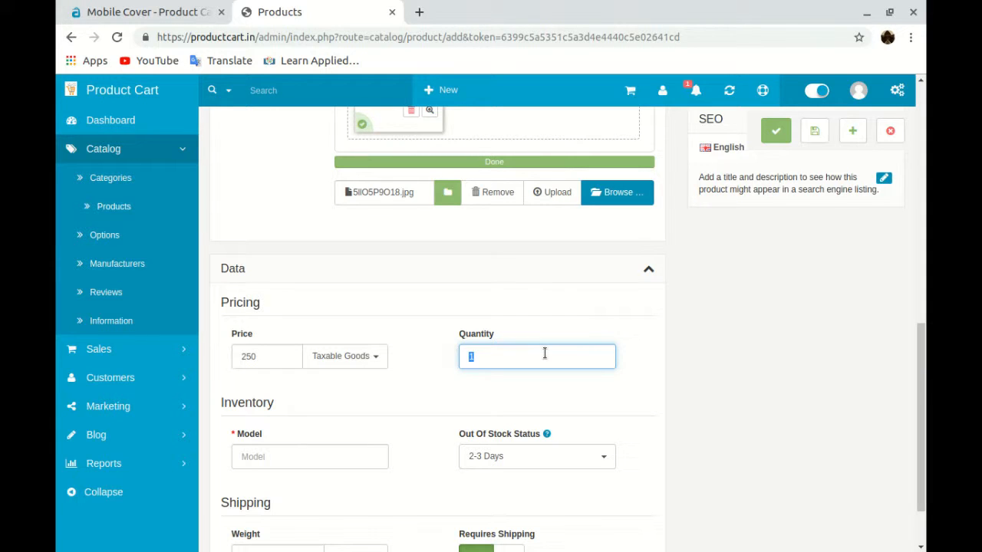
pyautogui.write('150')
pyautogui.click(379, 457)
pyautogui.scroll(-1, 412, 449)
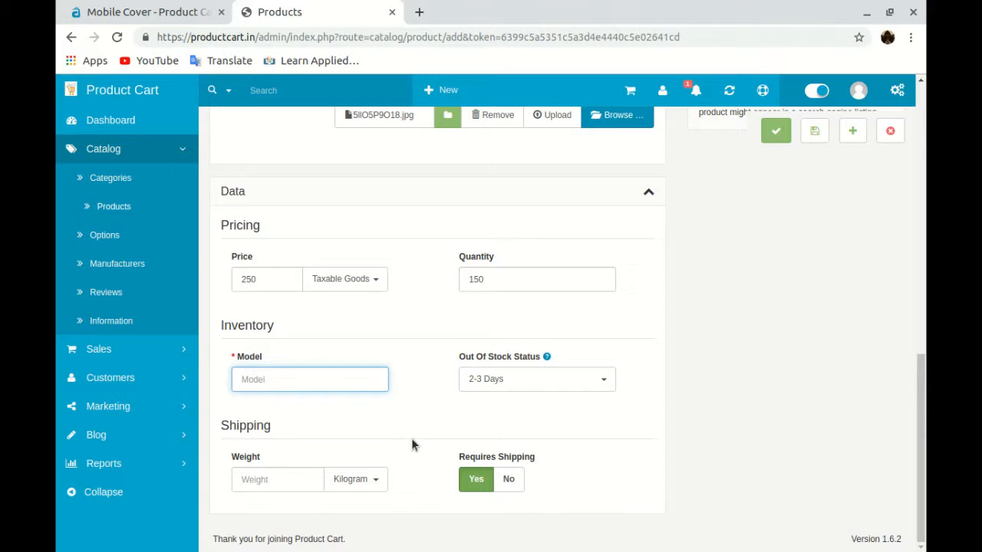
# Enter model 'Lionel Messi' and set the out-of-stock status to Out Of Stock
pyautogui.write('Lionel Messi')
pyautogui.scroll(2, 537, 485)
pyautogui.click(557, 462)
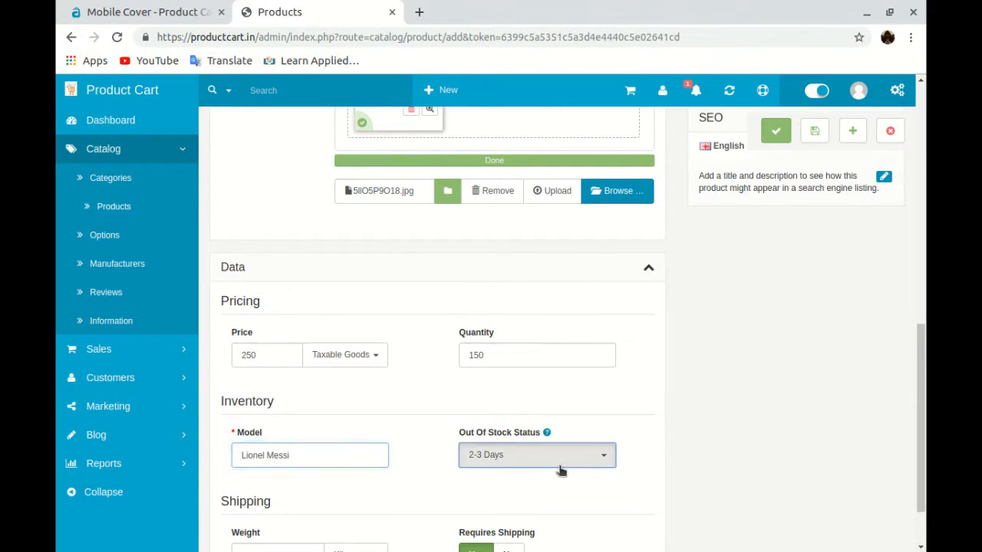
pyautogui.click(629, 453)
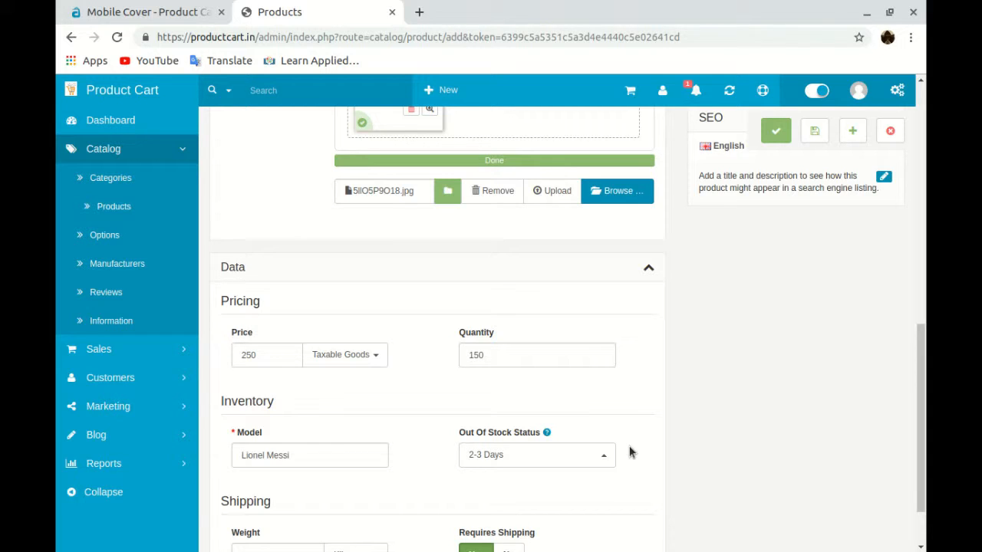
pyautogui.click(560, 460)
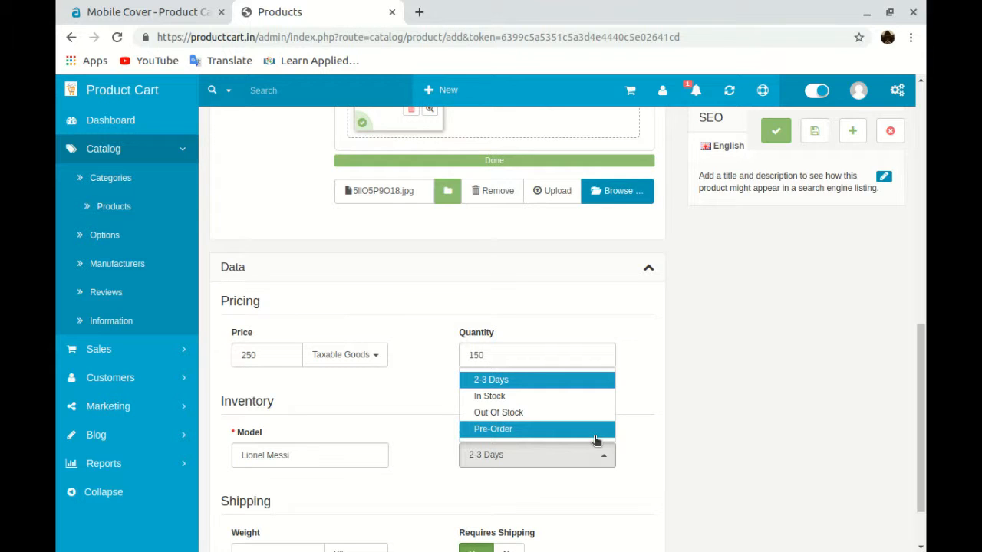
pyautogui.click(547, 412)
pyautogui.scroll(-1, 647, 467)
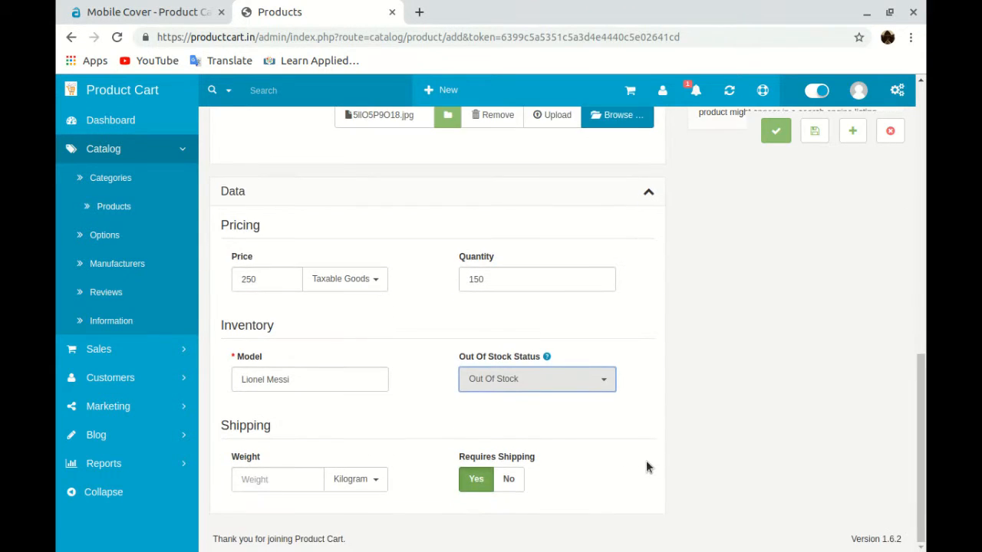
pyautogui.scroll(15, 589, 500)
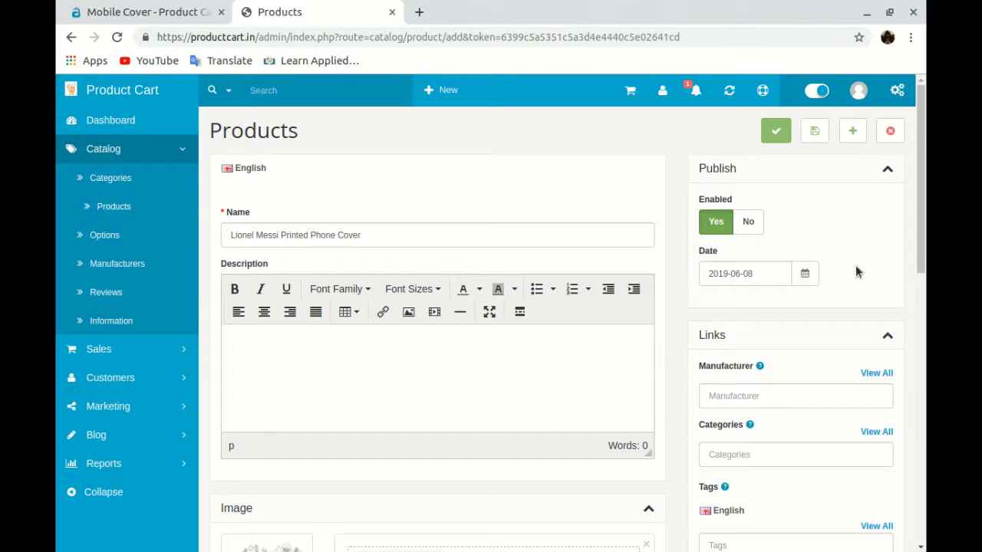
pyautogui.scroll(-3, 780, 286)
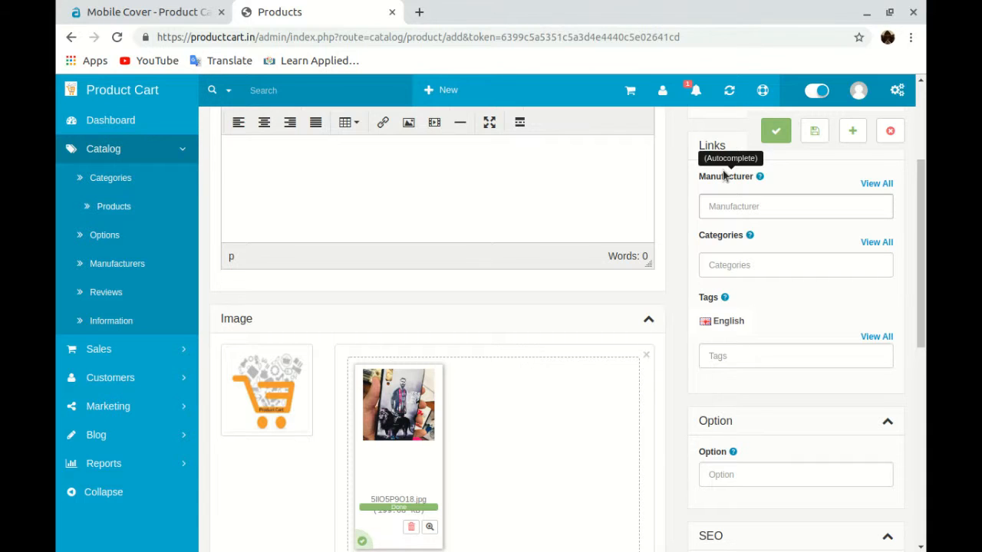
# Assign the product to the Mobile Cover category
pyautogui.click(837, 264)
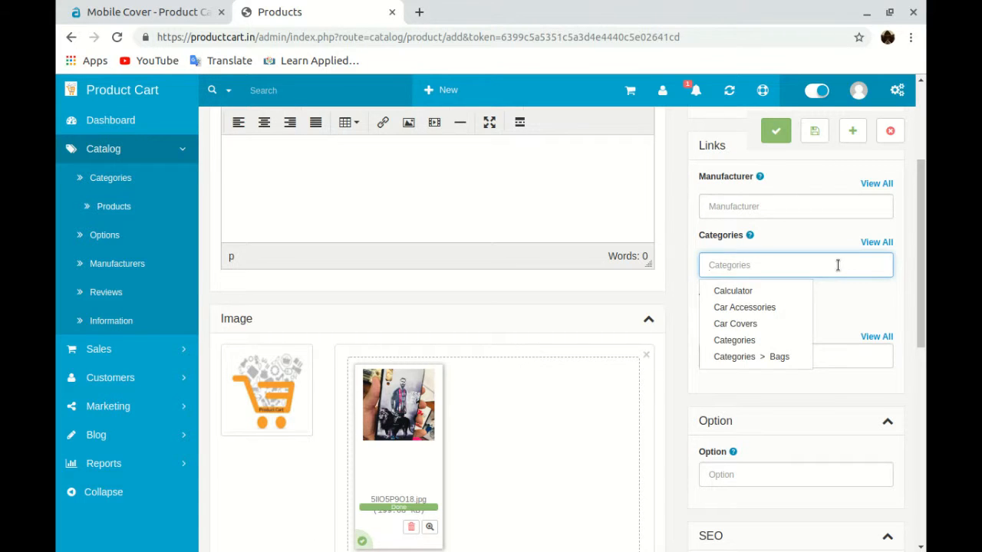
pyautogui.write('Mobile')
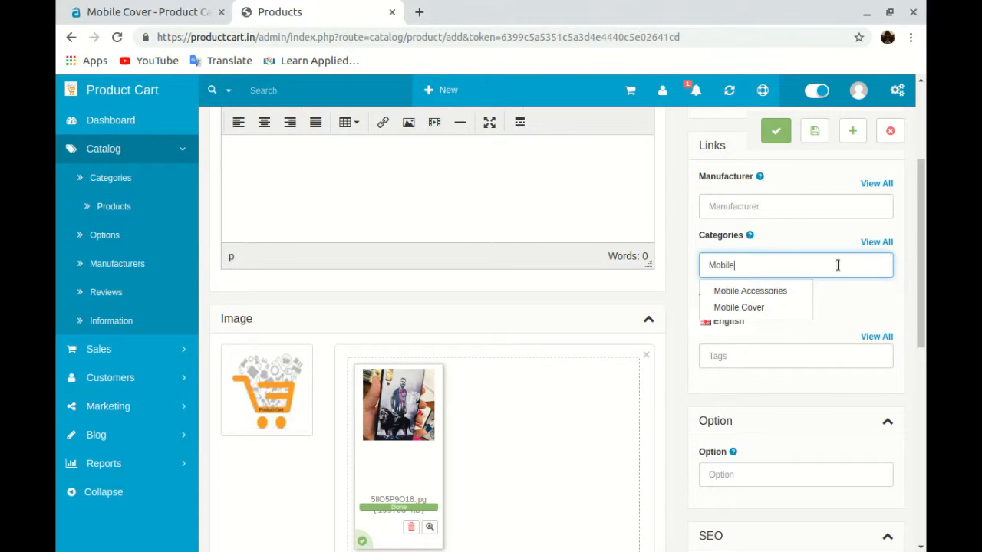
pyautogui.click(743, 307)
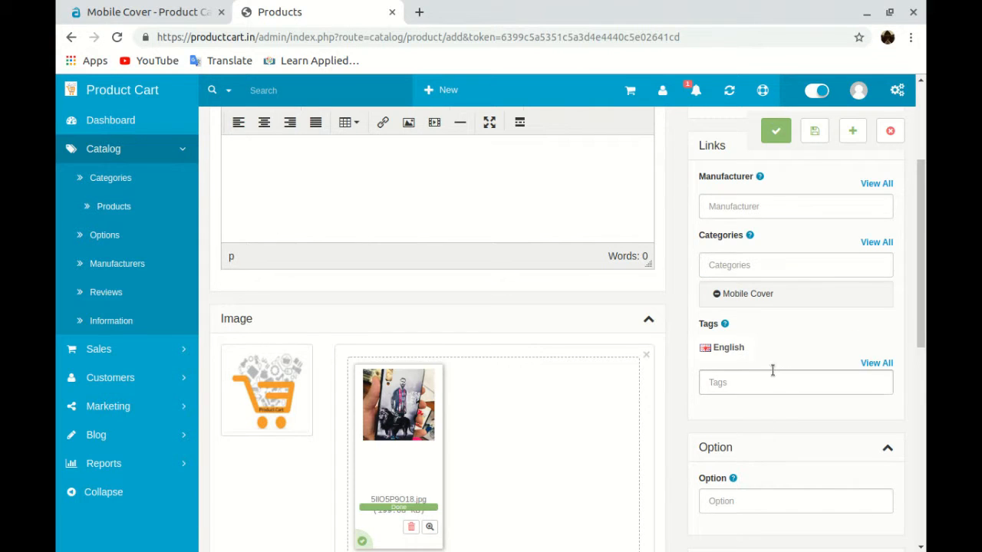
pyautogui.scroll(-2, 759, 330)
# Add the tags lionel, messi, printed, phone, mobile and covers
pyautogui.click(733, 271)
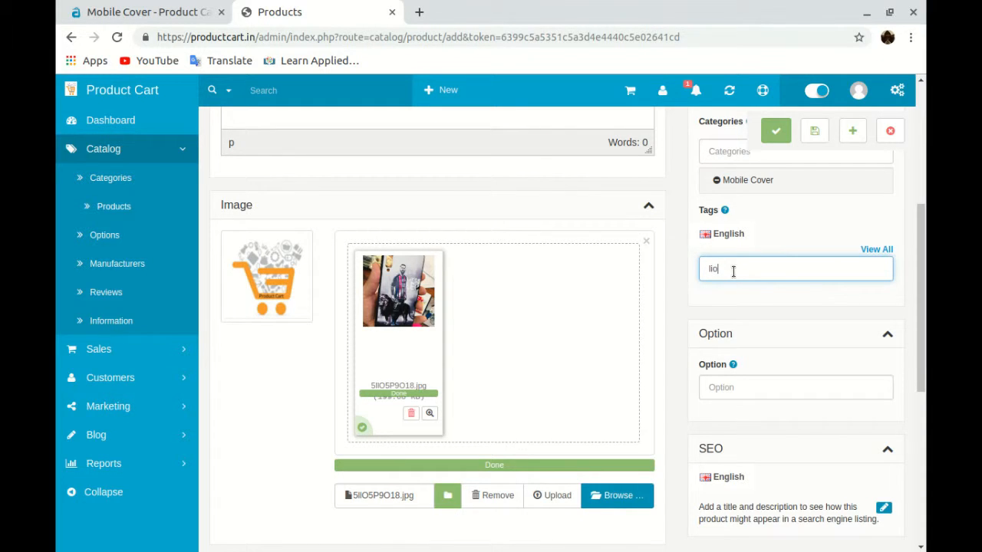
pyautogui.write('nek')
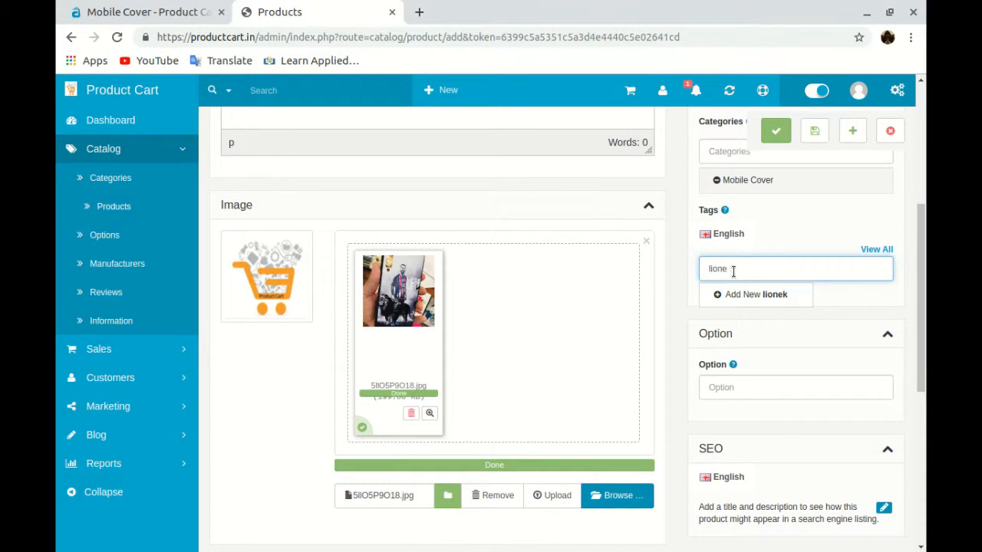
pyautogui.press('Return')
pyautogui.write('messi')
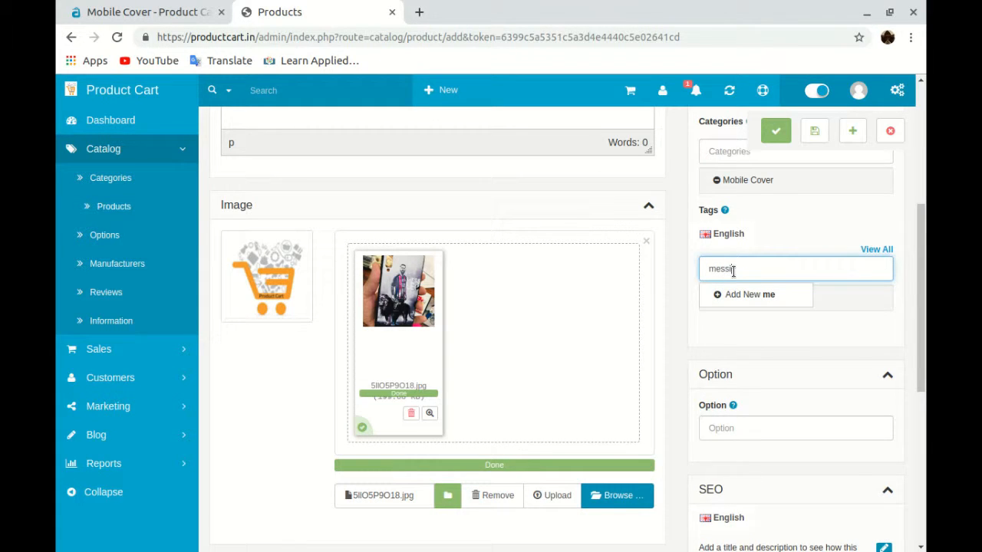
pyautogui.press('Return')
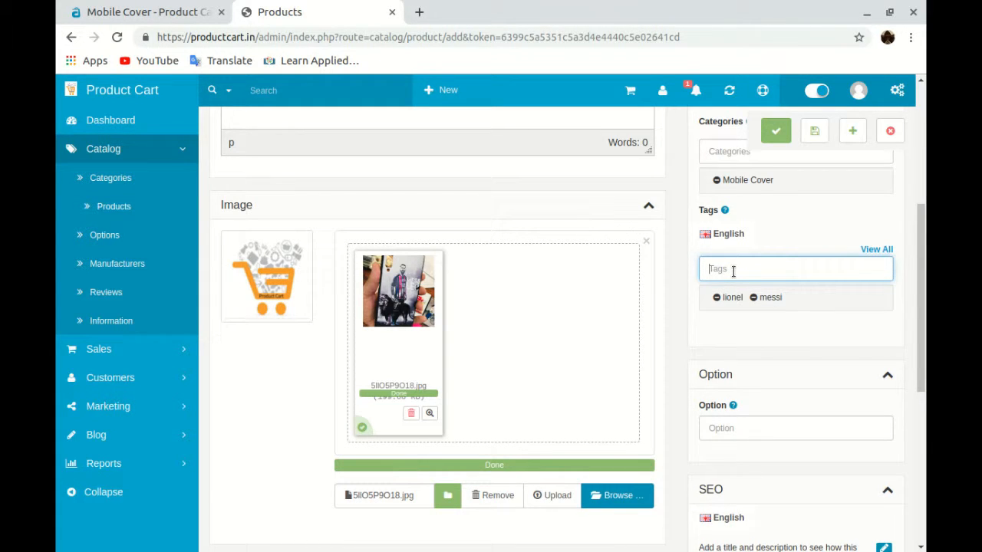
pyautogui.write('printed')
pyautogui.press('Return')
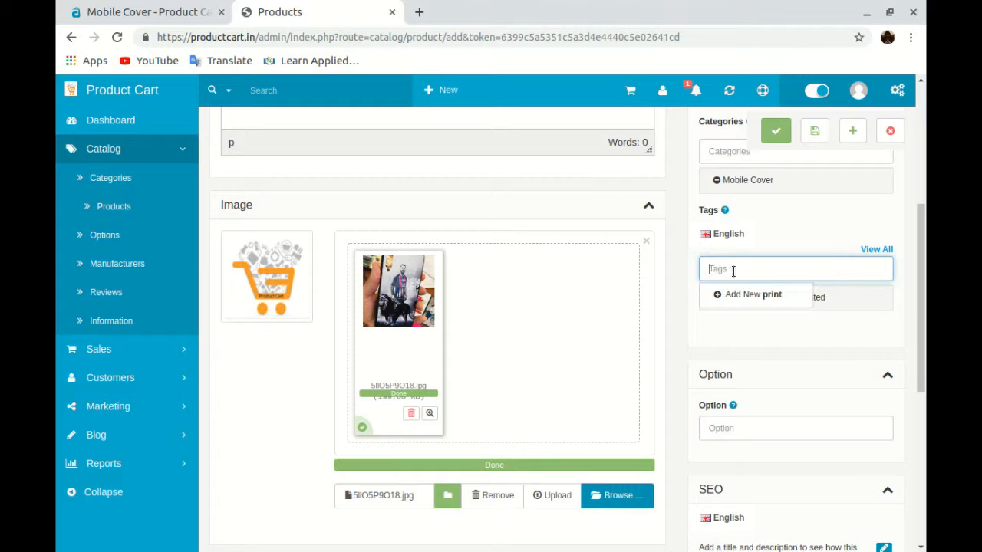
pyautogui.write('phone')
pyautogui.press('Return')
pyautogui.write('mo')
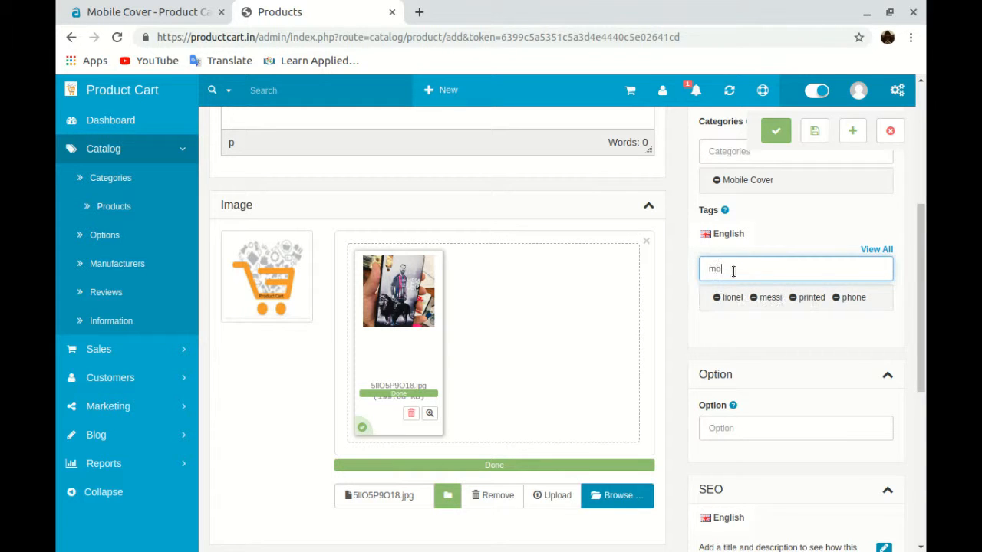
pyautogui.write('bile')
pyautogui.press('Return')
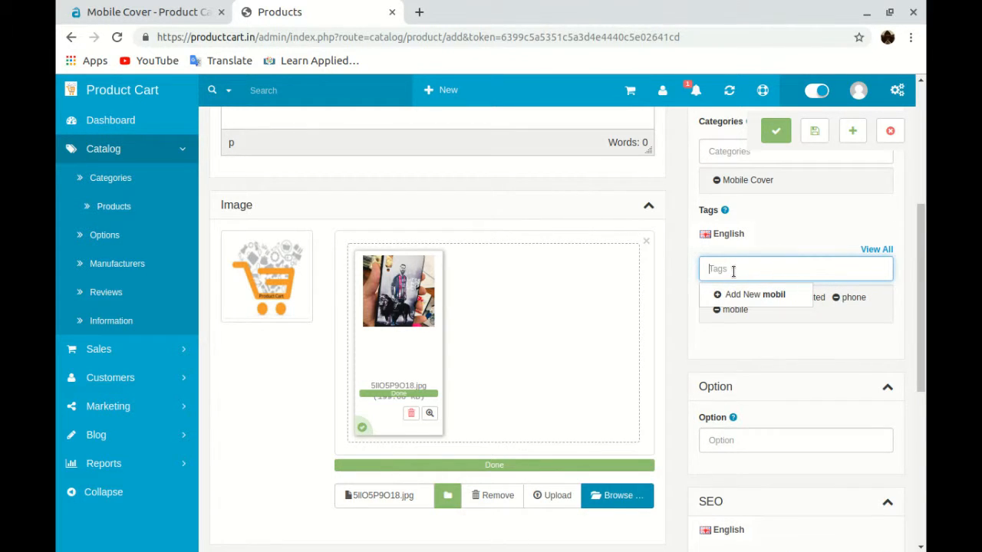
pyautogui.write('covers')
pyautogui.press('Return')
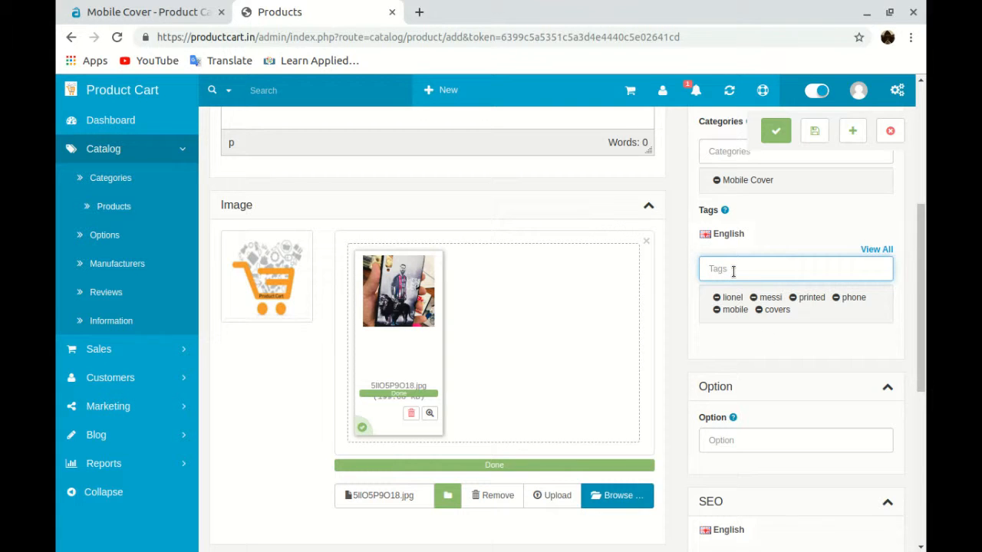
pyautogui.scroll(-1, 783, 380)
pyautogui.click(781, 366)
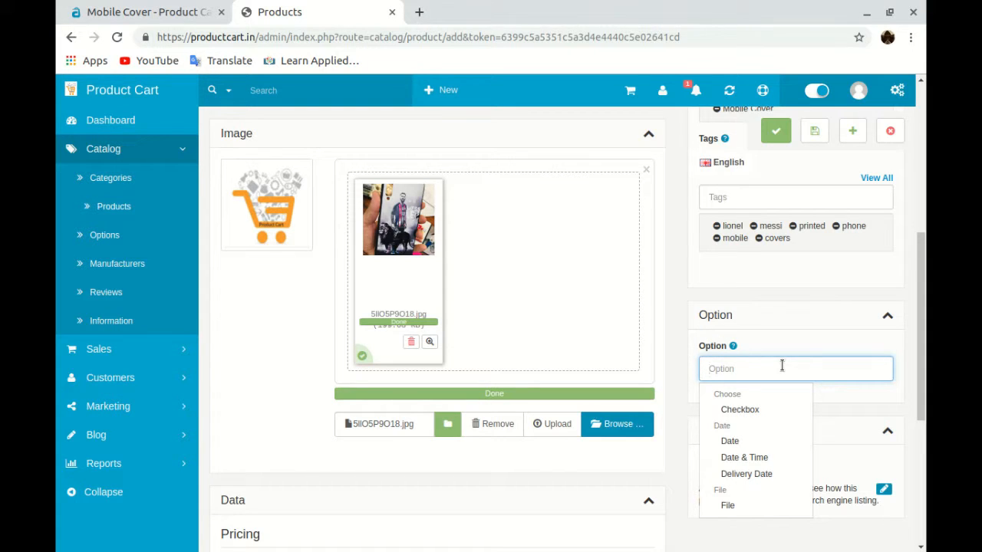
# Attach the List of Phones option with a first value row of iPhone 6
pyautogui.write('List')
pyautogui.click(778, 409)
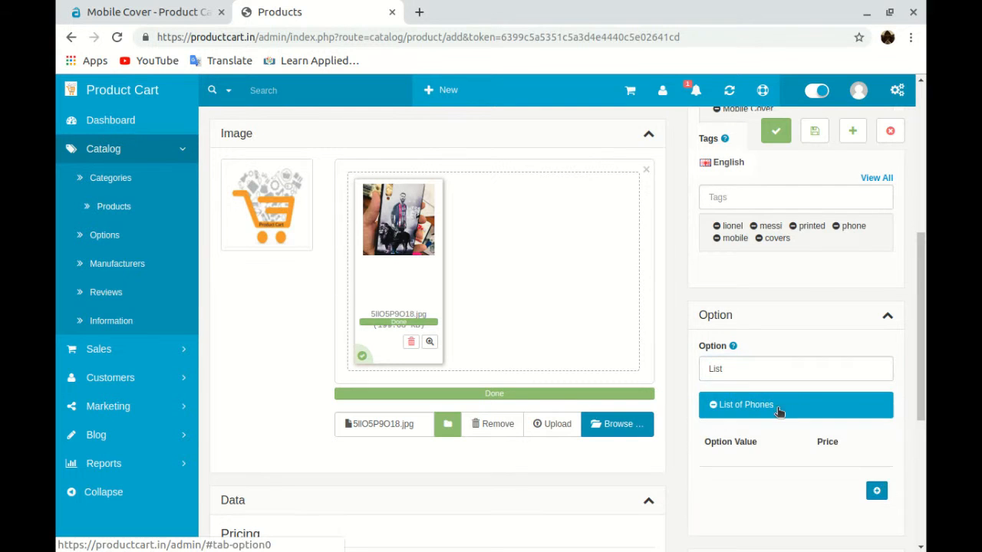
pyautogui.scroll(-1, 776, 432)
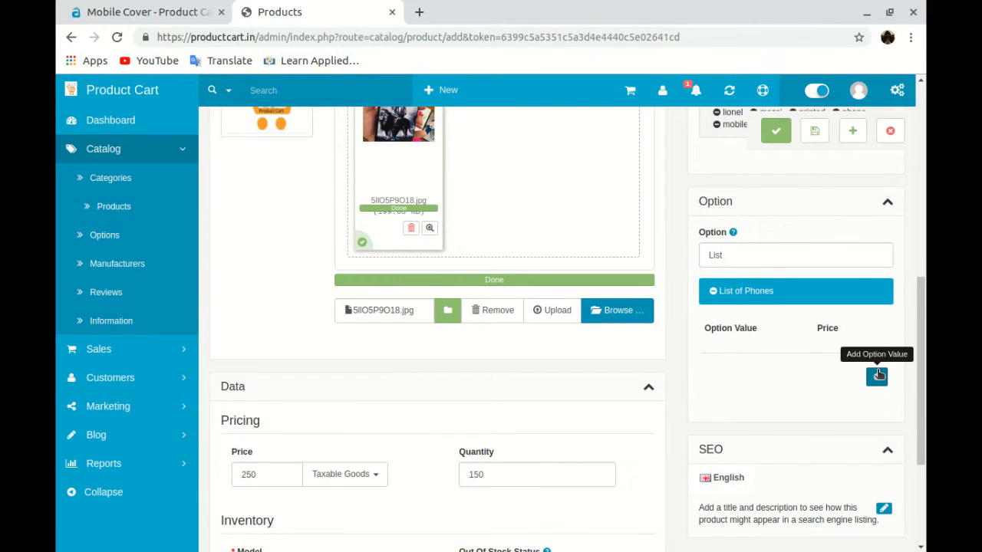
pyautogui.click(876, 376)
pyautogui.click(775, 382)
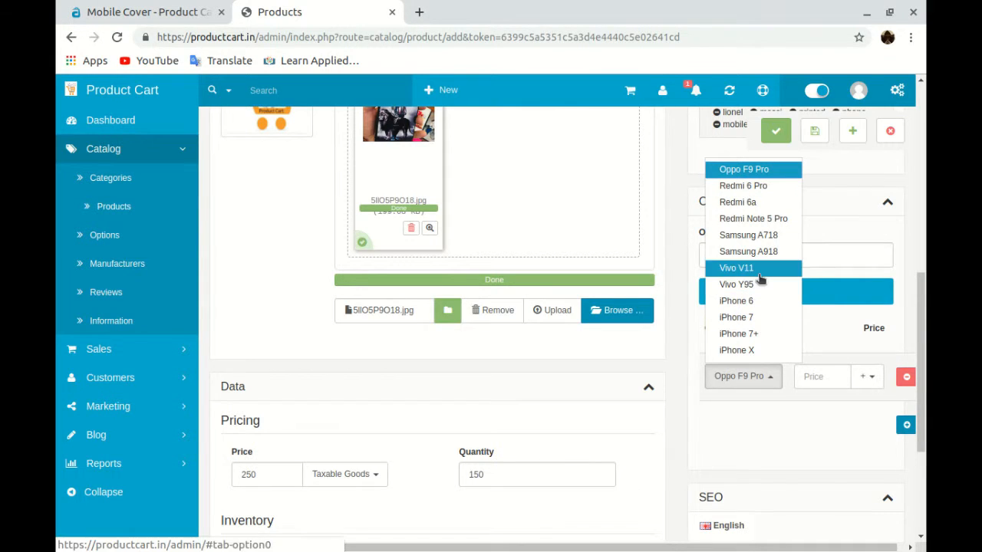
pyautogui.click(757, 301)
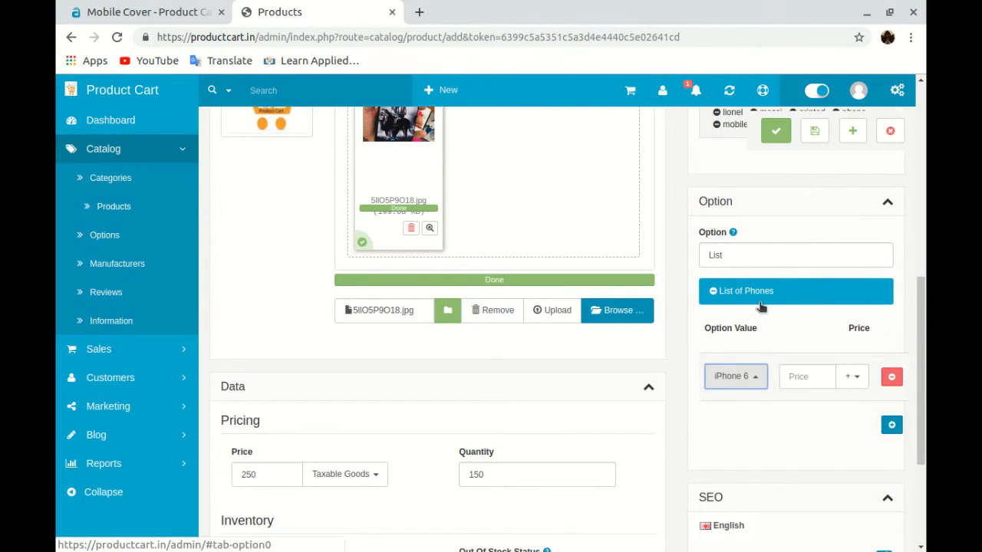
pyautogui.click(810, 386)
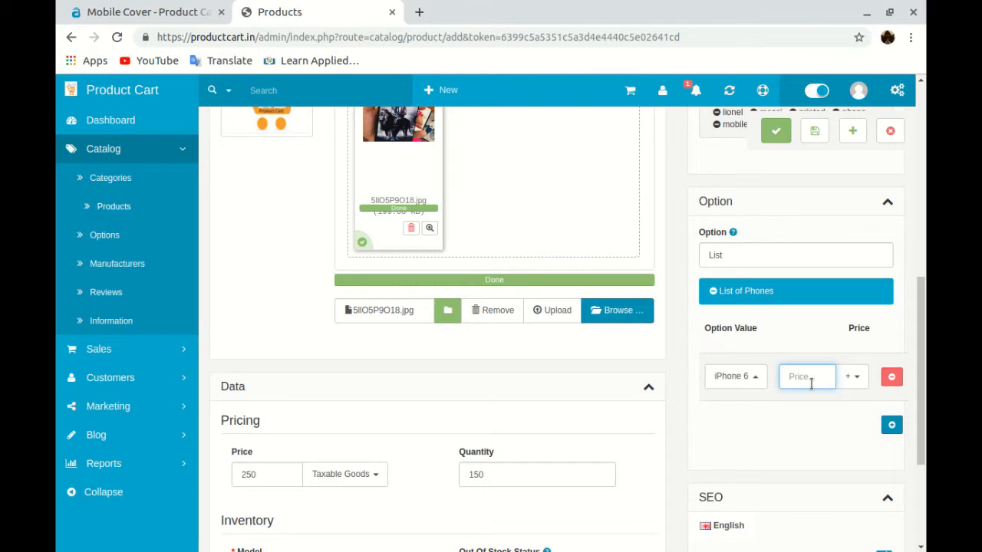
# Set iPhone 6's price prefix to '-' and leave its price empty
pyautogui.write('100')
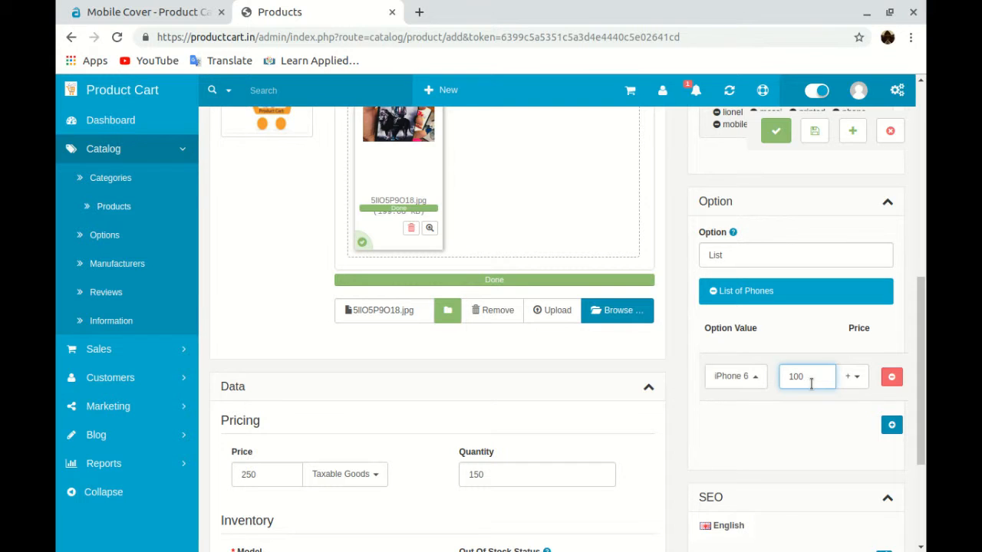
pyautogui.click(855, 377)
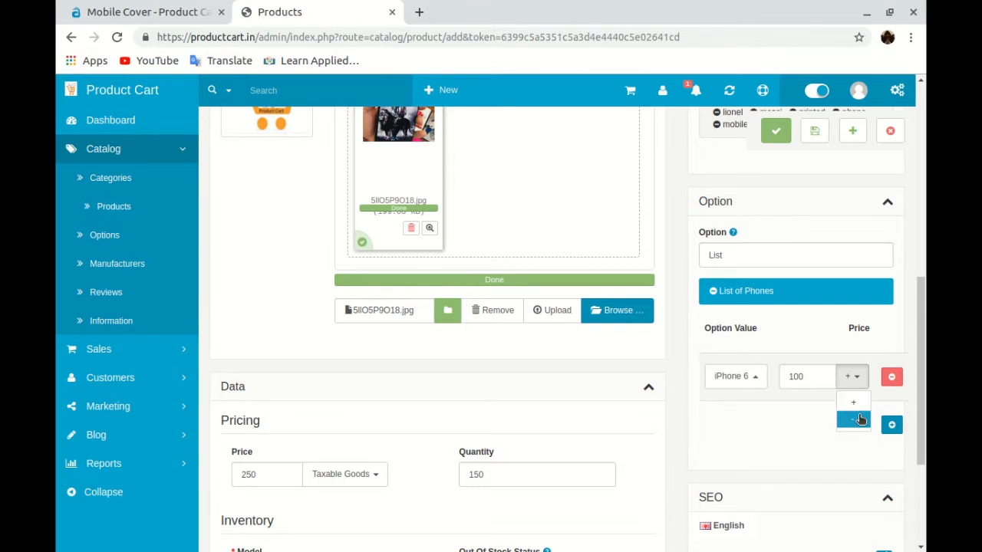
pyautogui.click(857, 418)
pyautogui.doubleClick(817, 373)
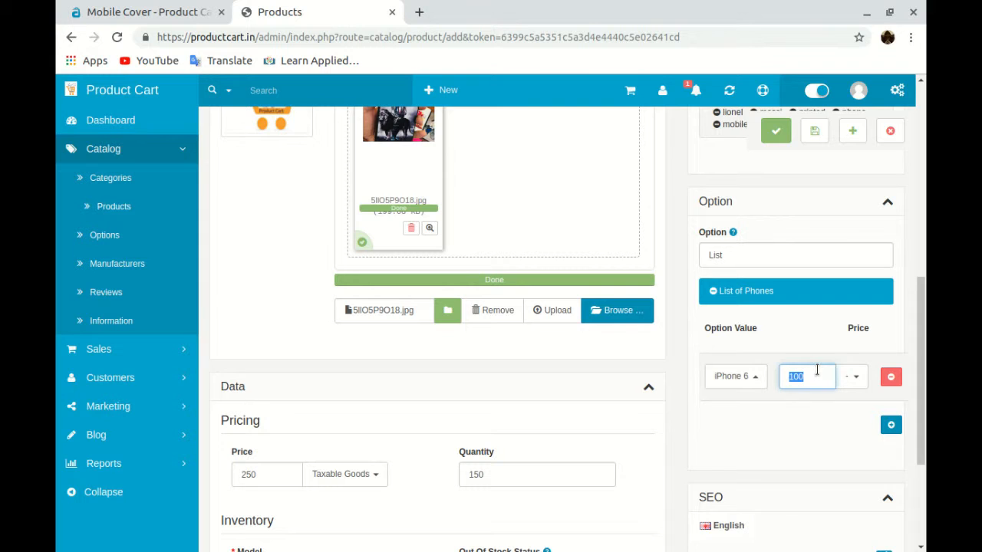
pyautogui.press('BackSpace')
# Add three more phone value rows: Oppo F9 Pro, iPhone 7 and iPhone X
pyautogui.click(891, 425)
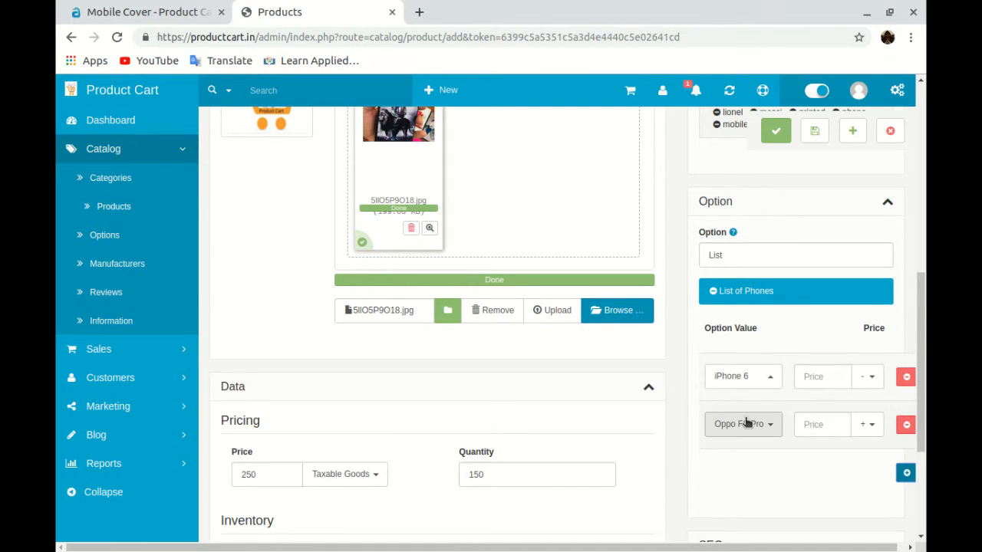
pyautogui.click(907, 471)
pyautogui.click(733, 470)
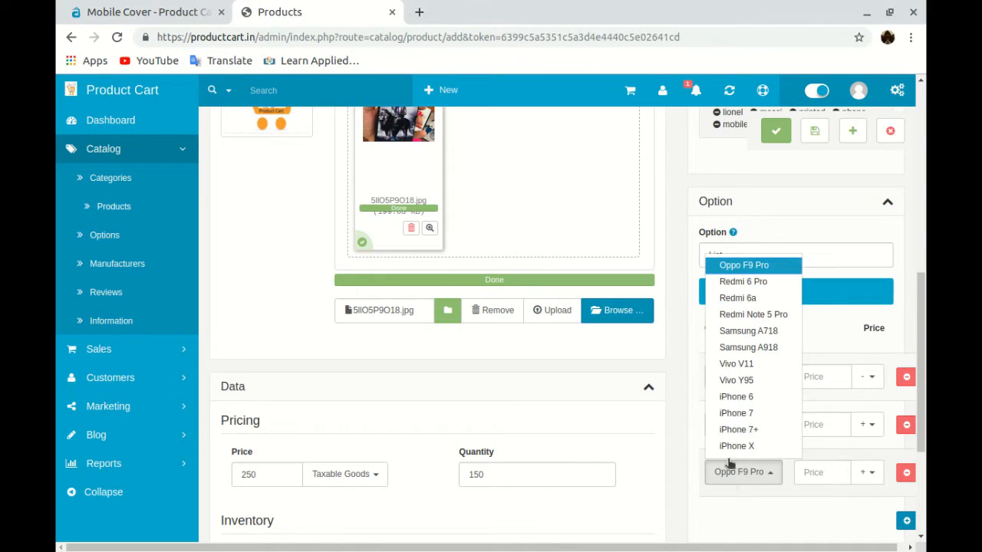
pyautogui.click(737, 413)
pyautogui.click(906, 520)
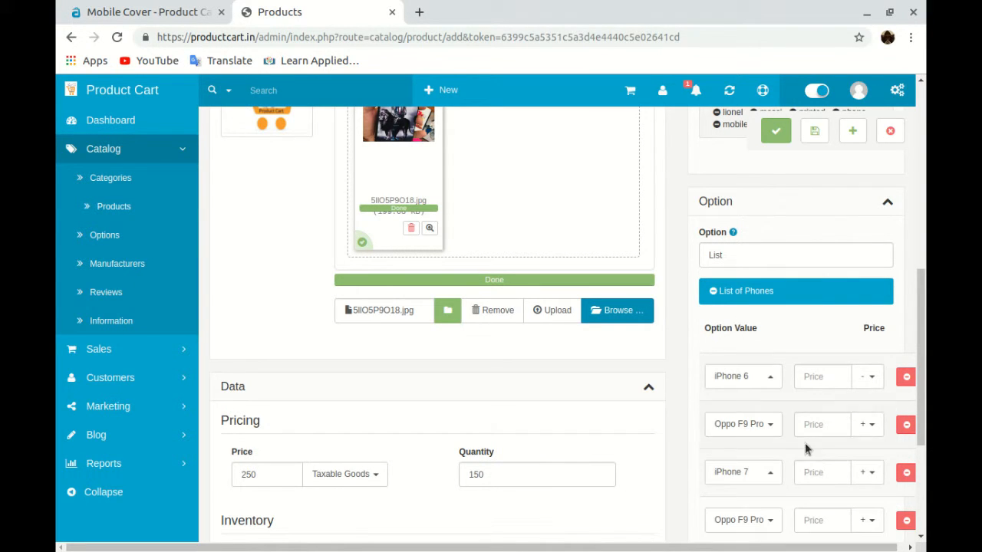
pyautogui.click(767, 519)
pyautogui.click(763, 495)
pyautogui.scroll(-3, 845, 432)
pyautogui.scroll(-1, 845, 432)
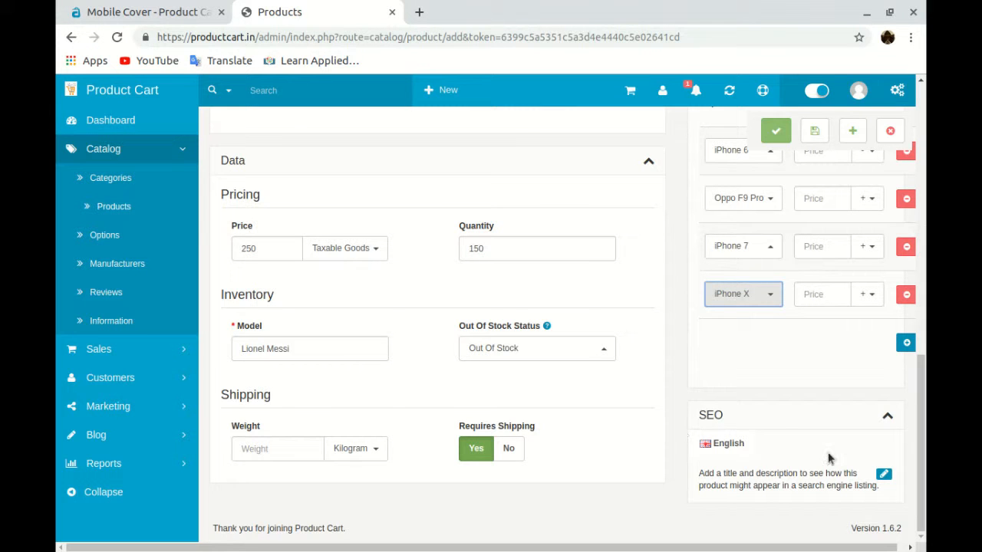
pyautogui.scroll(7, 828, 455)
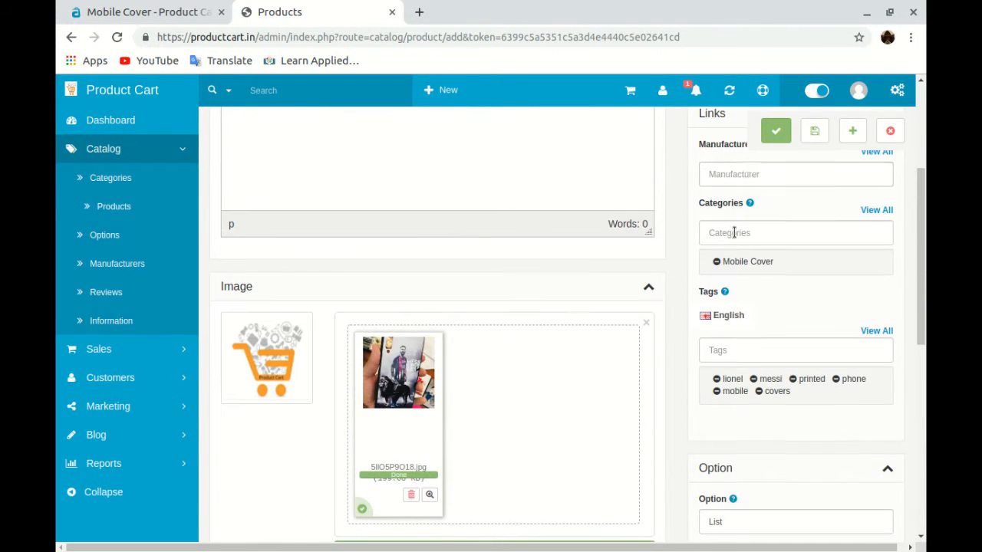
# Save the new product to the catalog
pyautogui.click(813, 132)
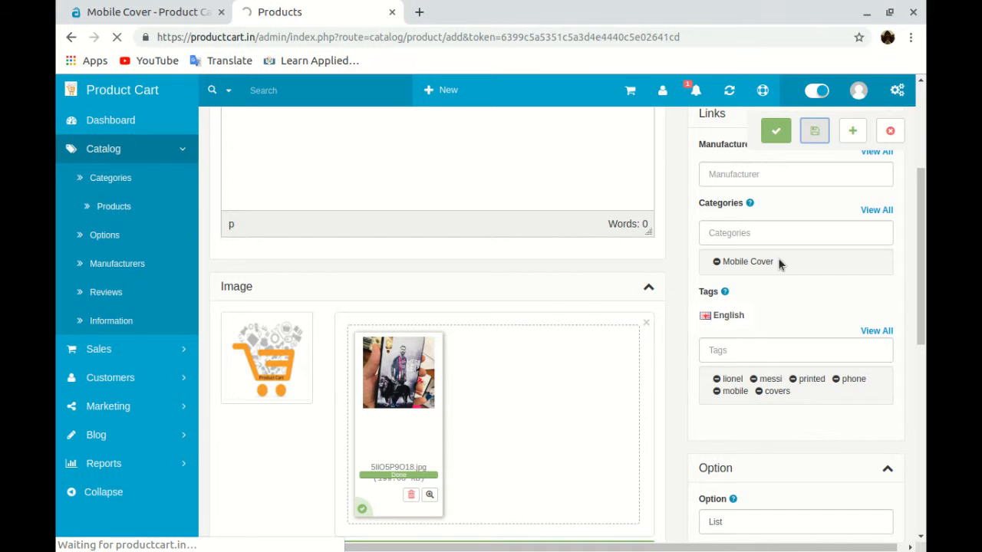
pyautogui.scroll(-5, 705, 288)
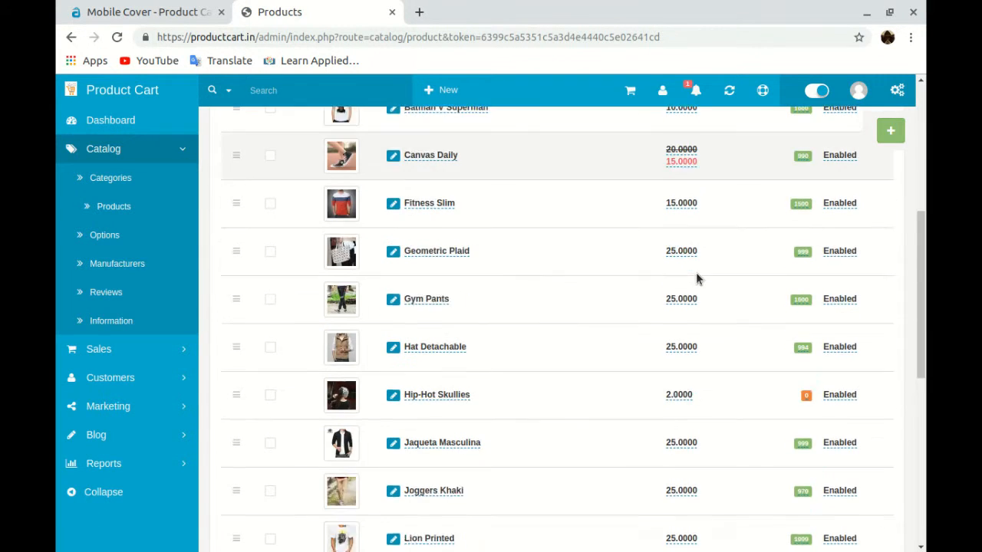
pyautogui.scroll(-3, 697, 278)
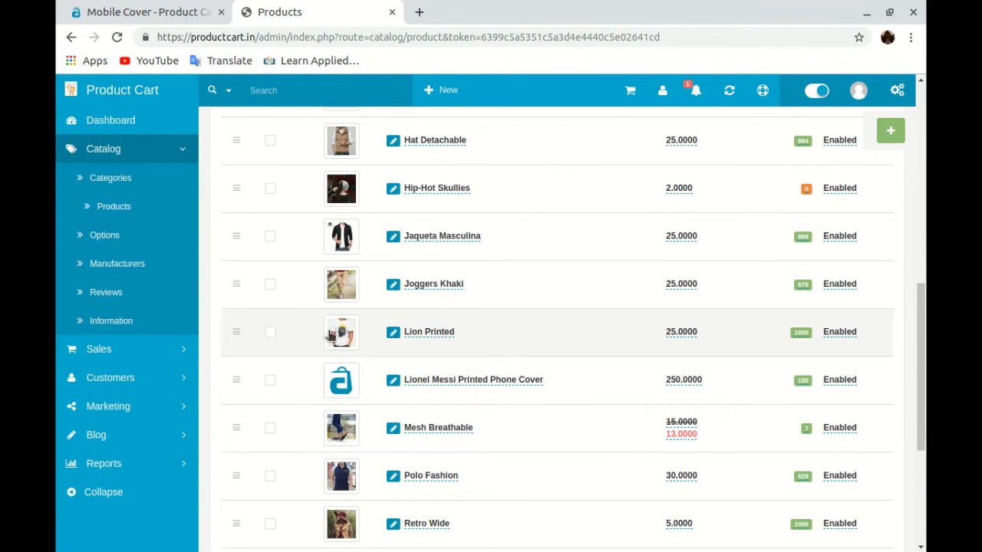
# Set the Messi phone cover photo as the product's thumbnail in the Products list
pyautogui.click(330, 335)
pyautogui.click(791, 112)
pyautogui.scroll(-1, 261, 266)
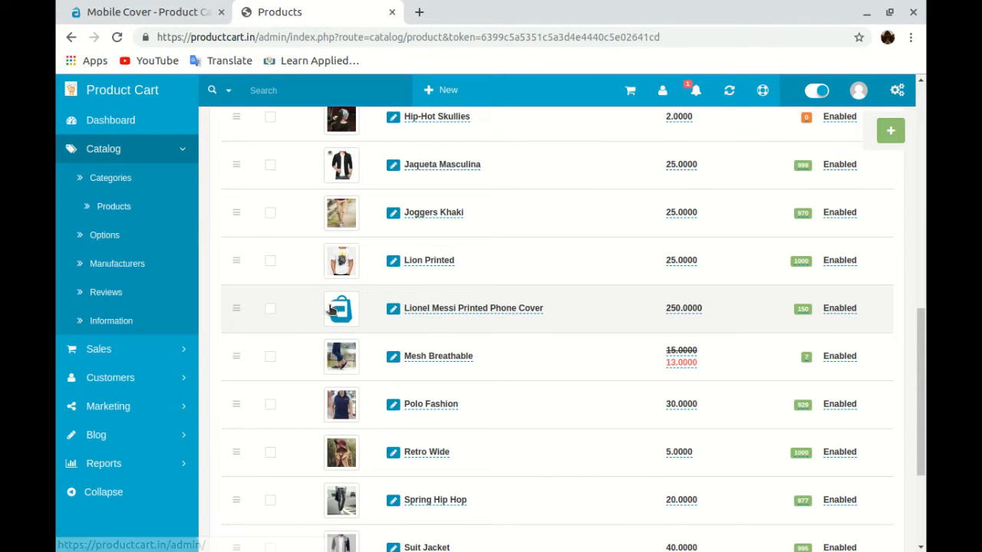
pyautogui.click(332, 308)
pyautogui.click(386, 309)
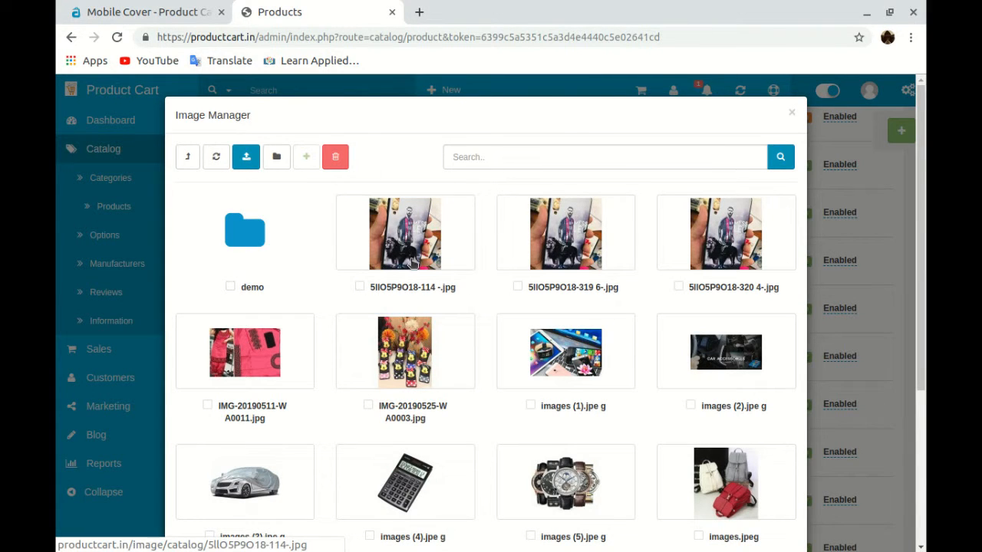
pyautogui.click(452, 241)
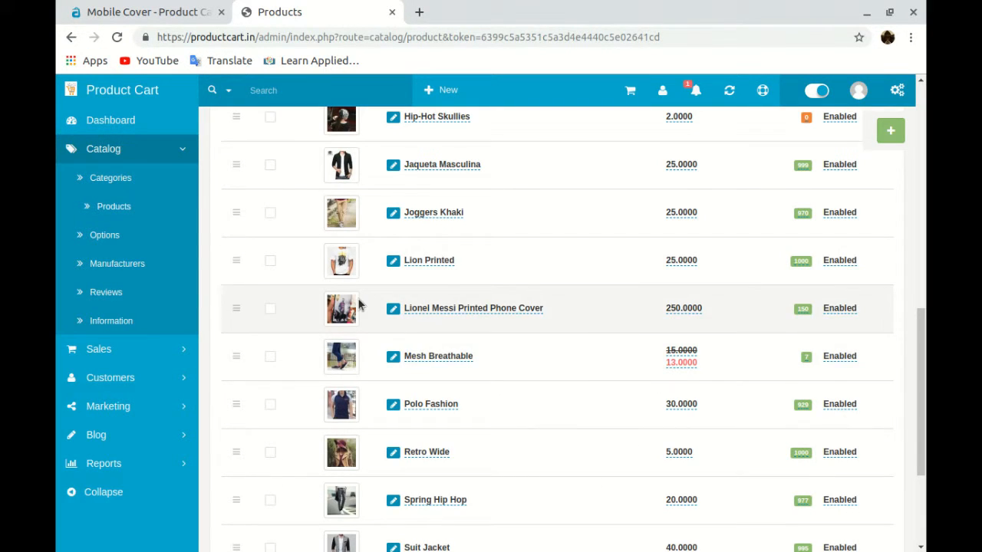
pyautogui.scroll(-2, 596, 343)
pyautogui.scroll(2, 584, 341)
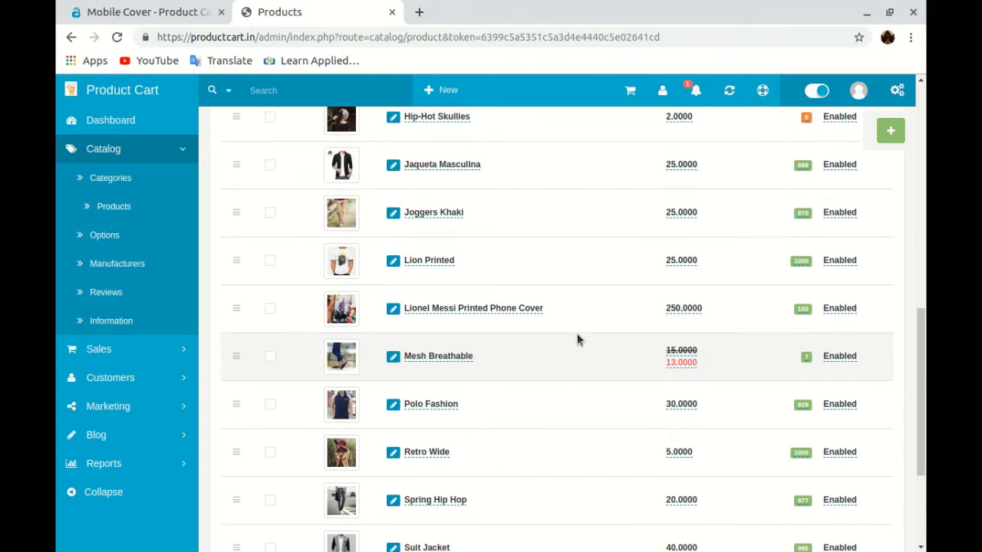
# Reload the storefront Mobile Cover page to show the new cover at ₹250.00
pyautogui.click(158, 14)
pyautogui.scroll(-2, 342, 206)
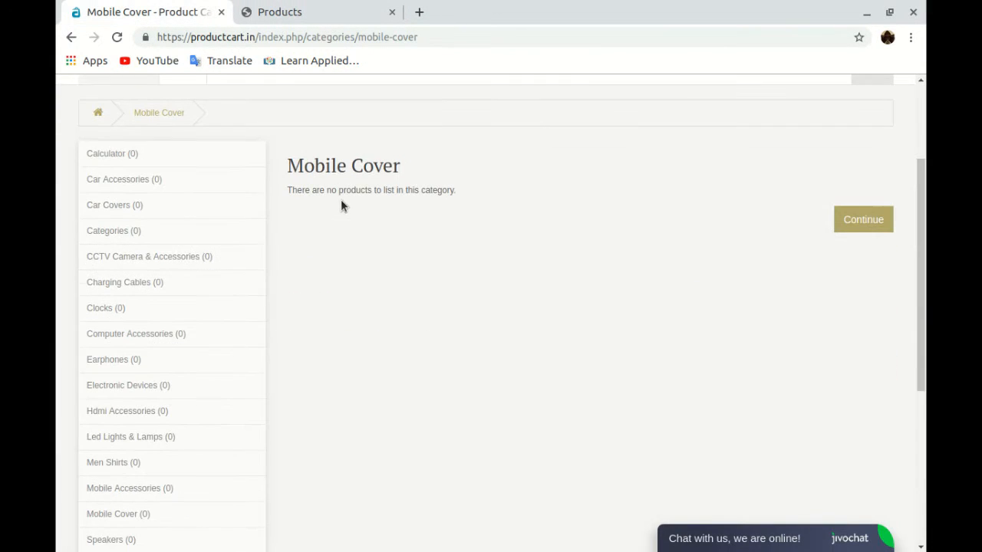
pyautogui.click(117, 37)
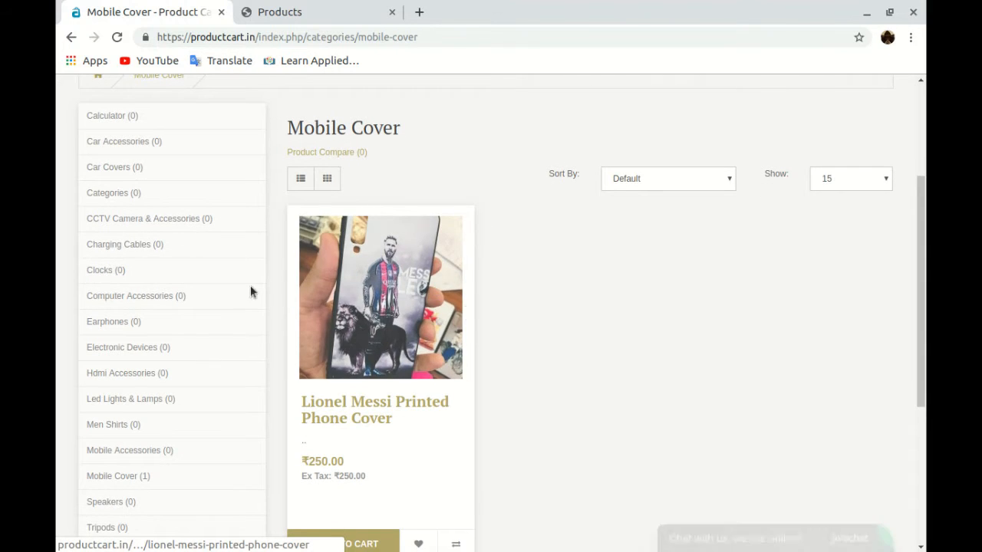
pyautogui.scroll(-1, 338, 330)
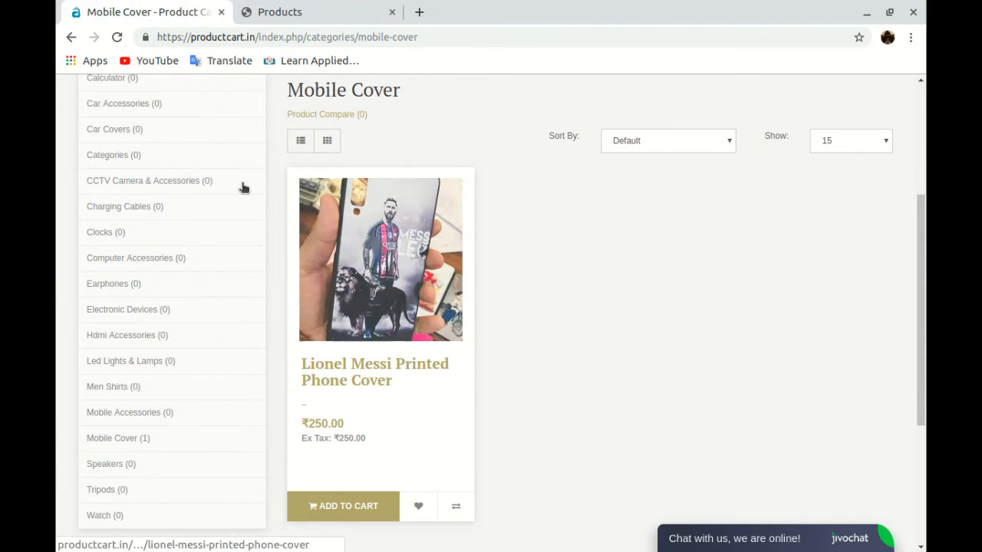